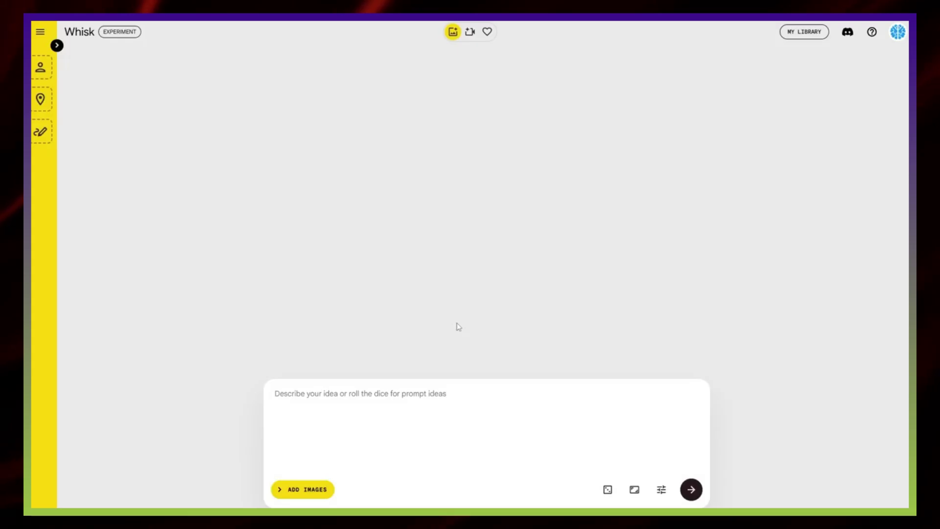
Roll a random prompt of a photorealistic woman in elaborate earrings and generate two images.
{"action": "left_click", "coordinate": [608, 489]}
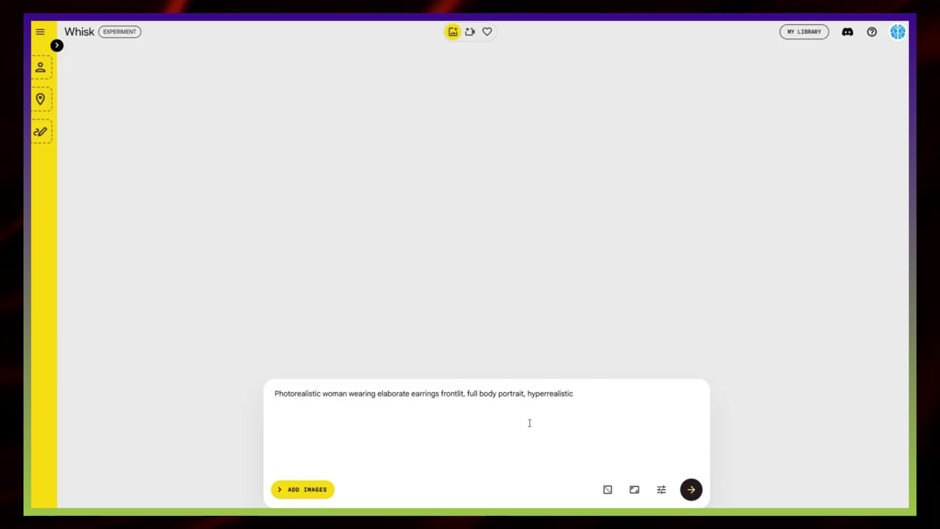
{"action": "key", "text": "Return"}
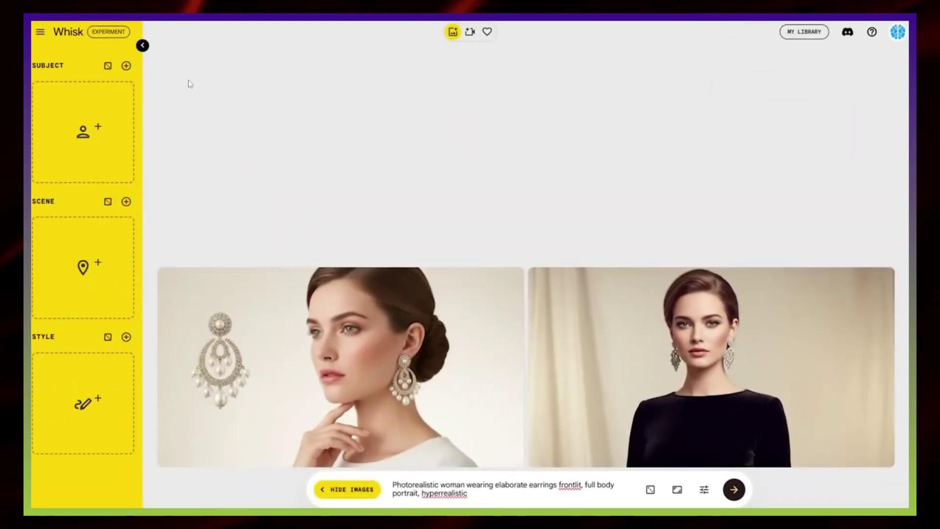
Collapse and re-expand the reference sidebar, then drag the black-dress portrait into the Subject slot.
{"action": "left_click", "coordinate": [143, 45]}
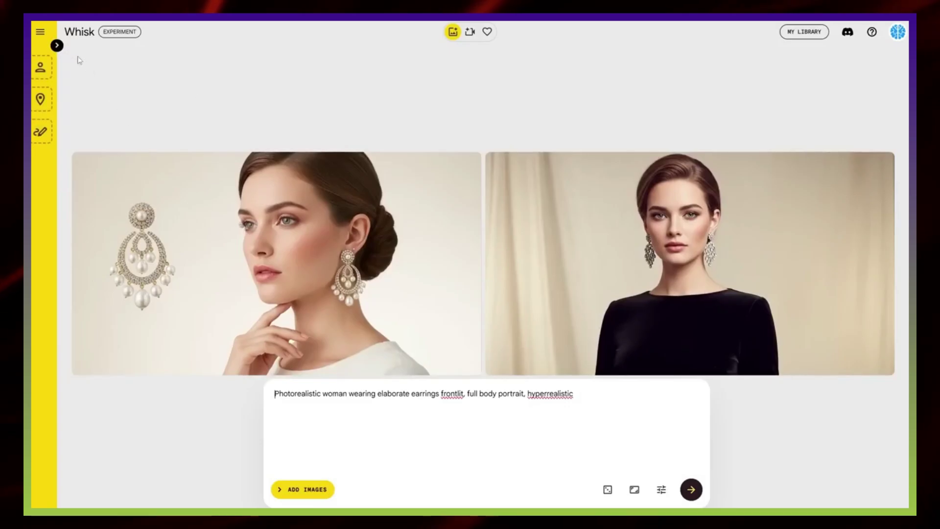
{"action": "left_click", "coordinate": [57, 45]}
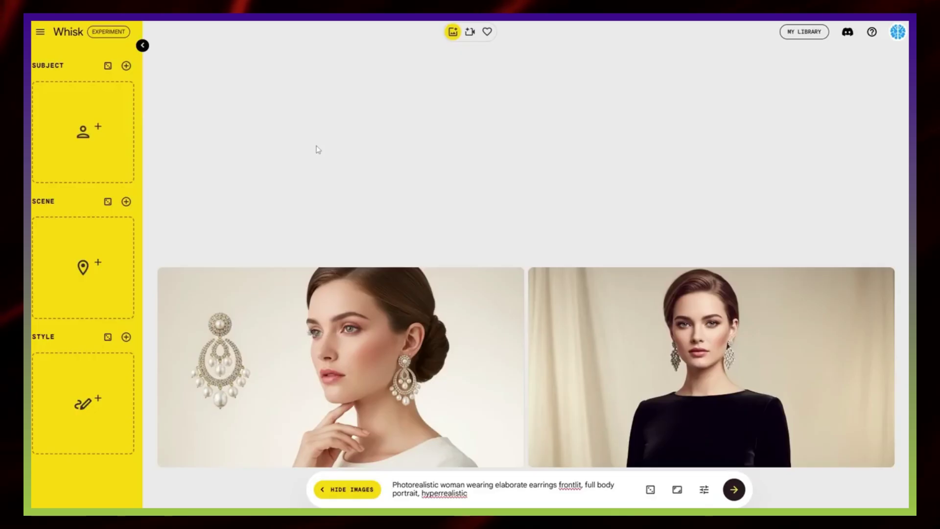
{"action": "left_click_drag", "start_coordinate": [710, 367], "coordinate": [83, 132]}
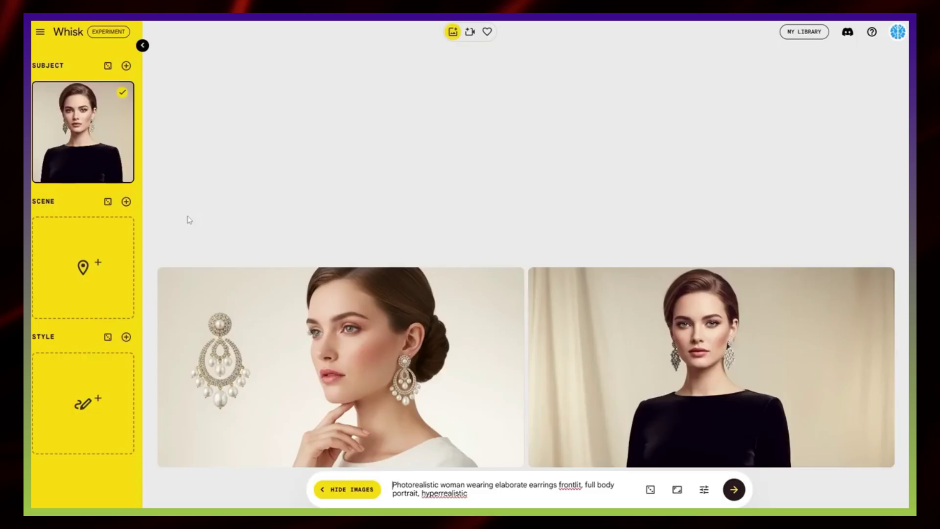
Add the fantasy palace-garden tennis-court image as the scene, toggle it off and on, and read its description.
{"action": "mouse_move", "coordinate": [79, 258]}
{"action": "left_click", "coordinate": [83, 288]}
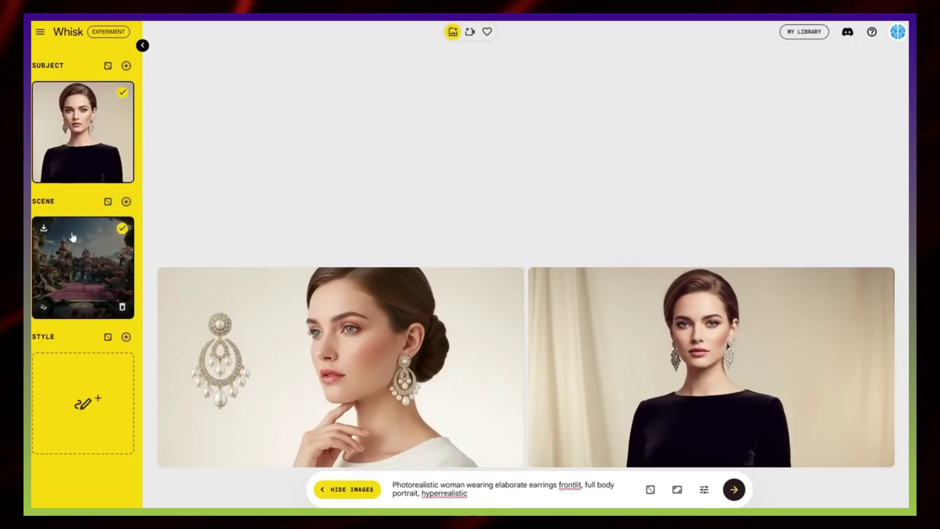
{"action": "mouse_move", "coordinate": [79, 287]}
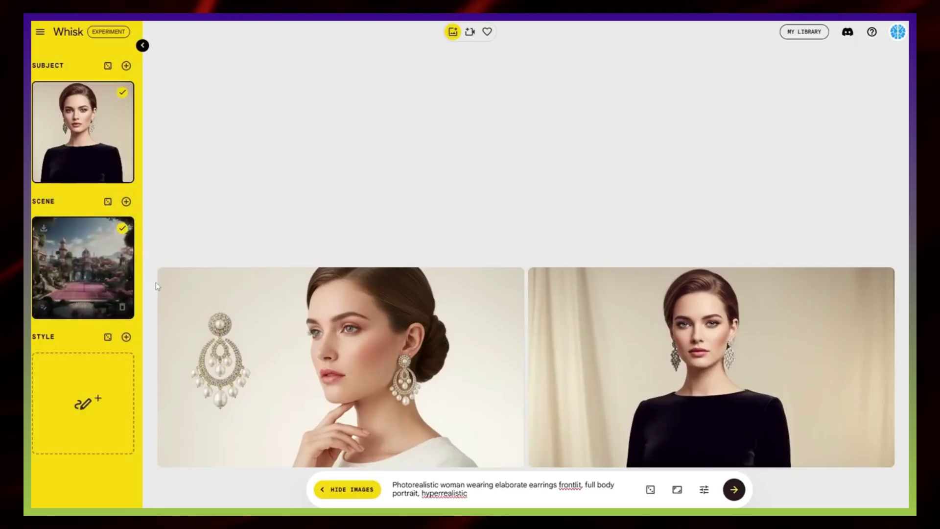
{"action": "left_click", "coordinate": [106, 272]}
{"action": "left_click", "coordinate": [114, 267]}
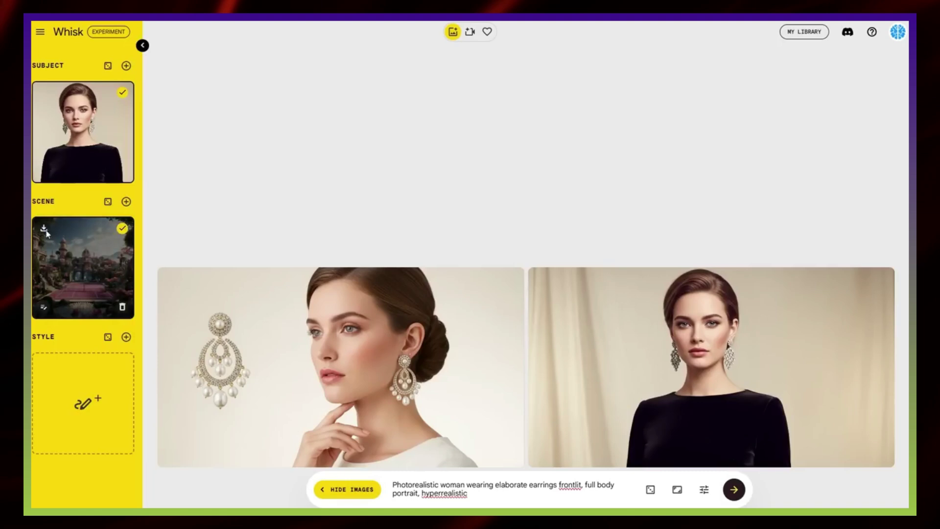
{"action": "left_click", "coordinate": [43, 309]}
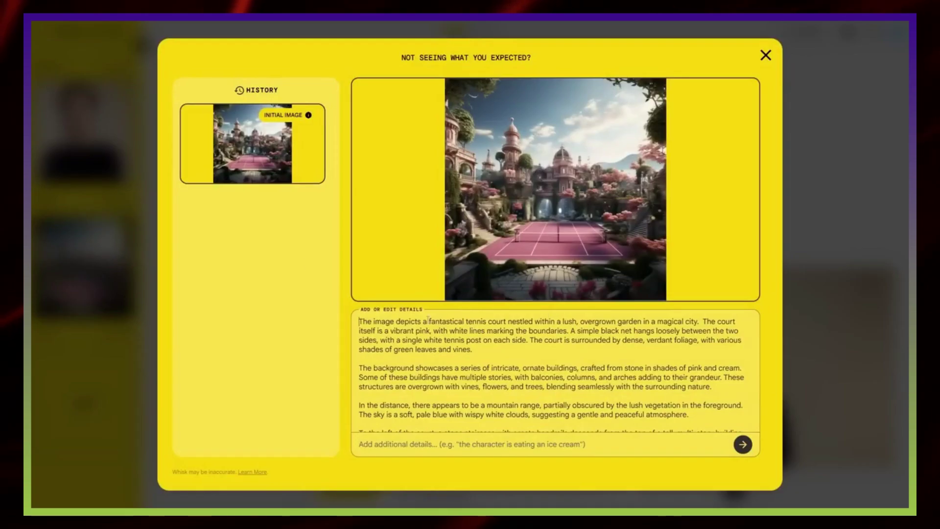
{"action": "left_click_drag", "start_coordinate": [428, 321], "coordinate": [555, 322]}
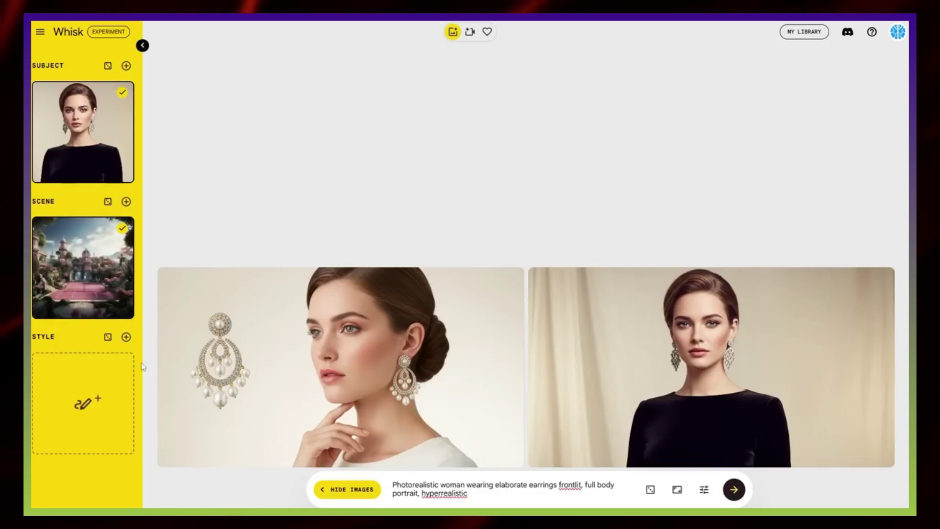
Roll a random vintage red-haired anime portrait as the style and review its description.
{"action": "left_click", "coordinate": [108, 338]}
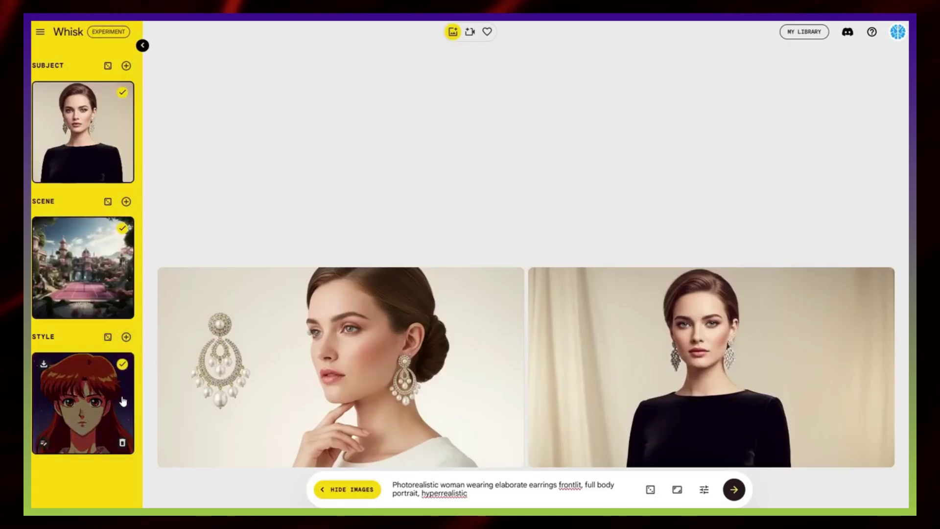
{"action": "left_click", "coordinate": [43, 445]}
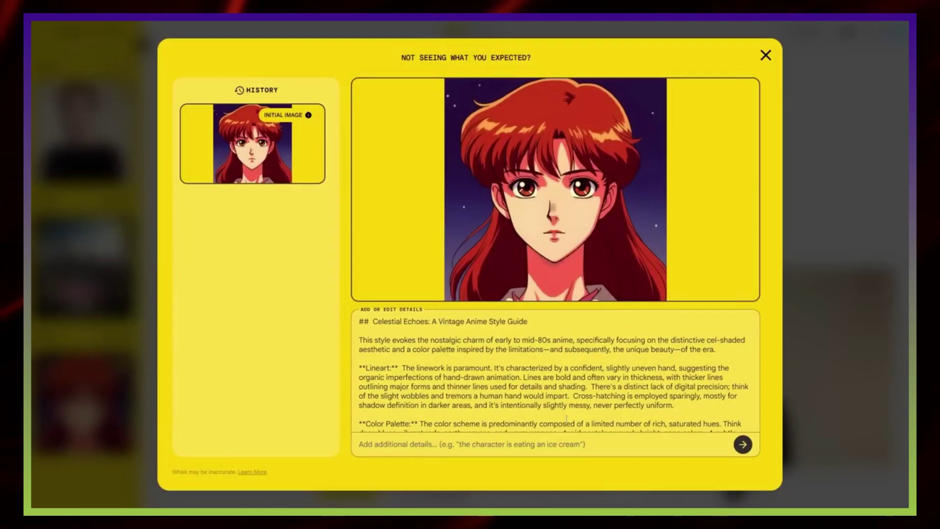
{"action": "scroll", "coordinate": [567, 419], "scroll_direction": "down", "scroll_amount": 10}
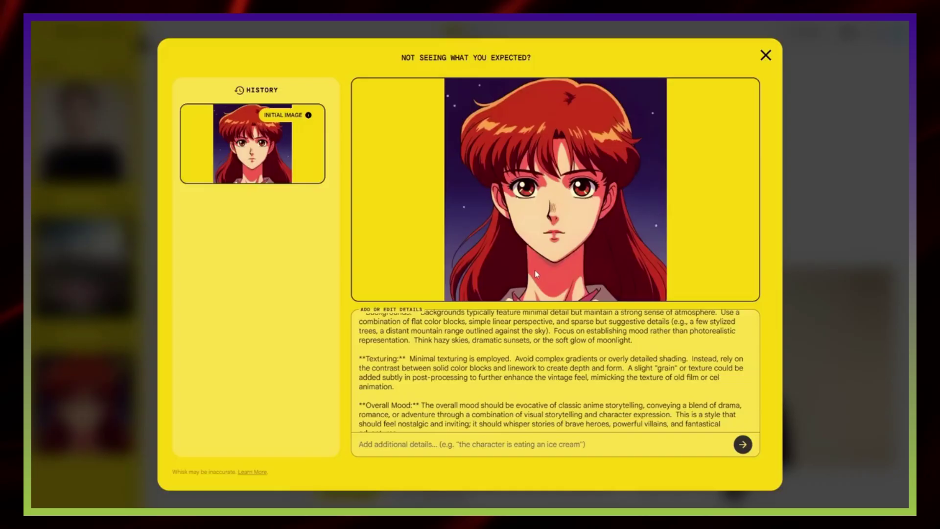
{"action": "left_click", "coordinate": [764, 57]}
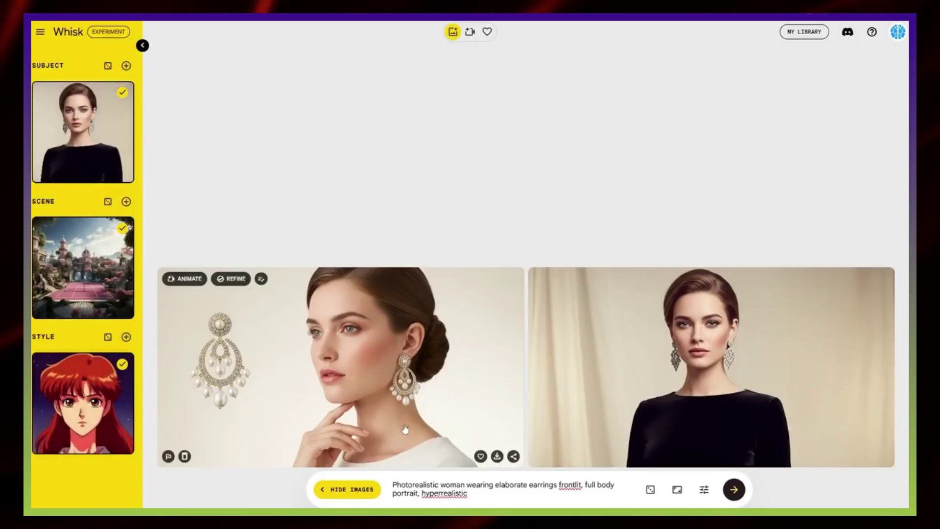
Generate two anime-style images of the earring-wearing woman by the pink garden tennis court.
{"action": "left_click", "coordinate": [739, 490]}
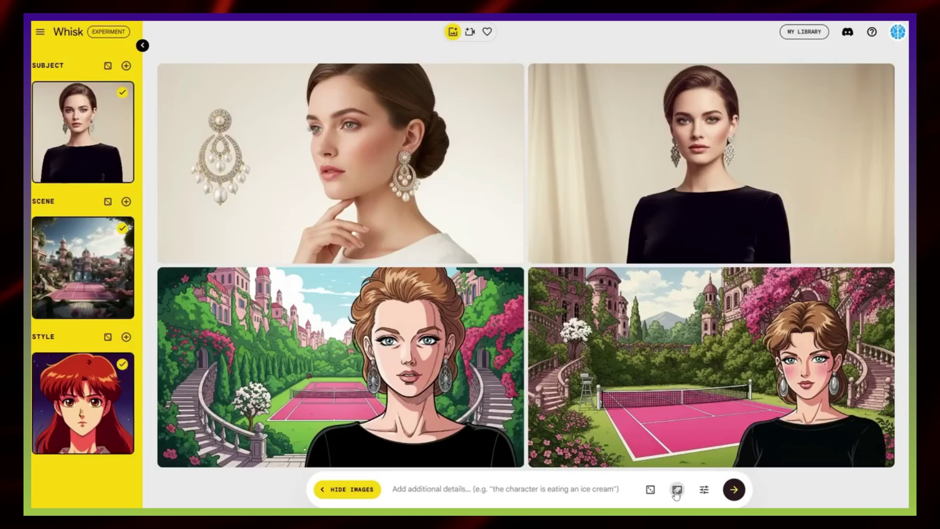
Generate portrait versions, then square 1:1 versions, of the anime images.
{"action": "left_click", "coordinate": [677, 491]}
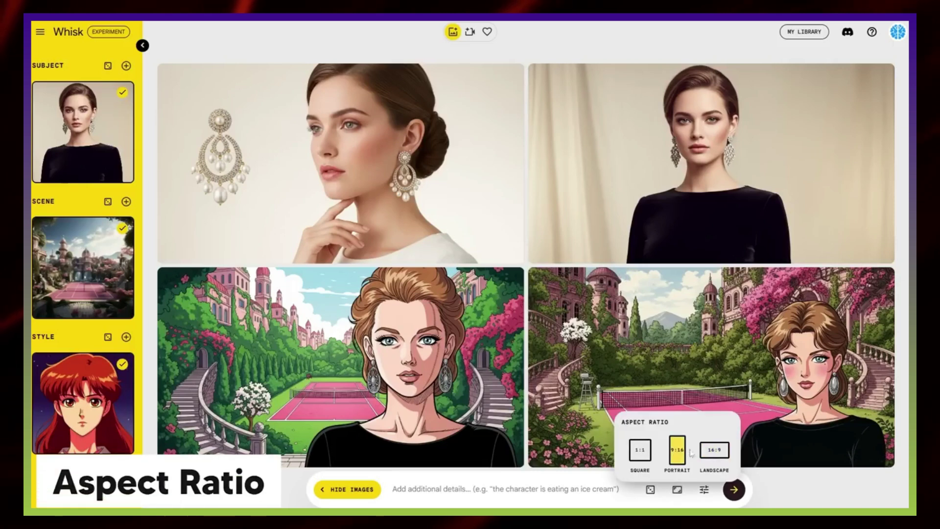
{"action": "left_click", "coordinate": [734, 490]}
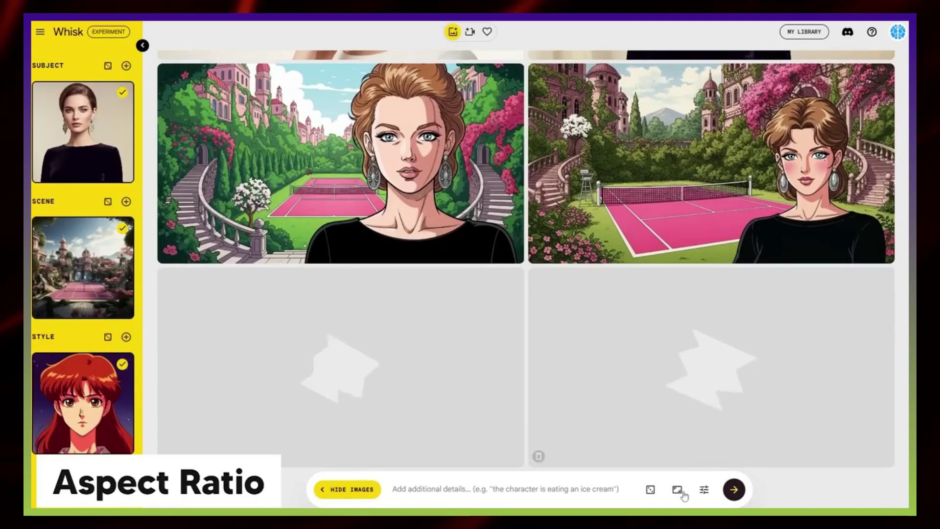
{"action": "mouse_move", "coordinate": [677, 490]}
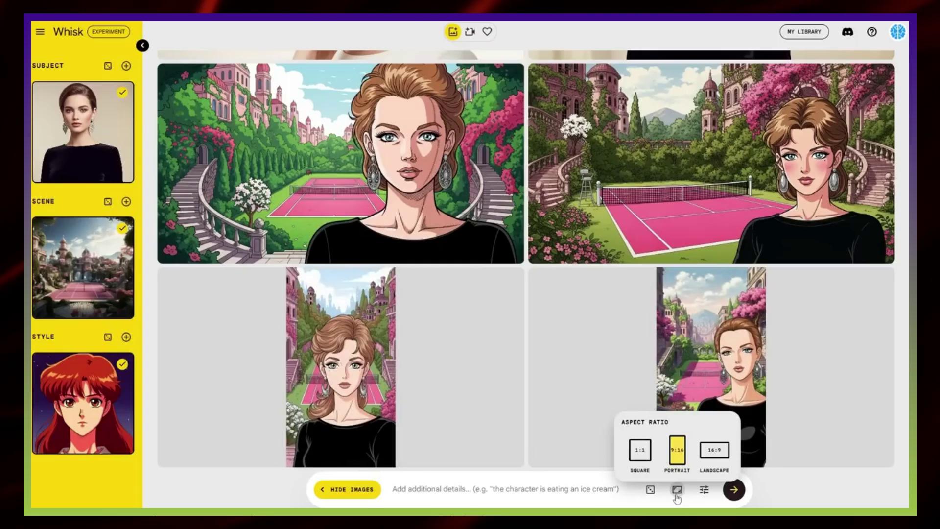
{"action": "left_click", "coordinate": [640, 449]}
{"action": "left_click", "coordinate": [734, 490]}
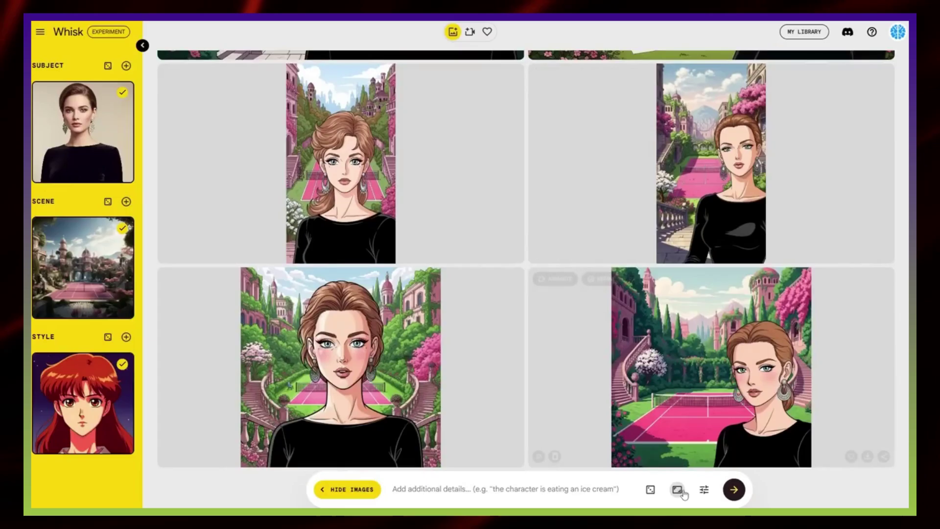
Switch the aspect ratio to landscape 16:9 and roll a new random paper-cut forest style.
{"action": "left_click", "coordinate": [678, 490]}
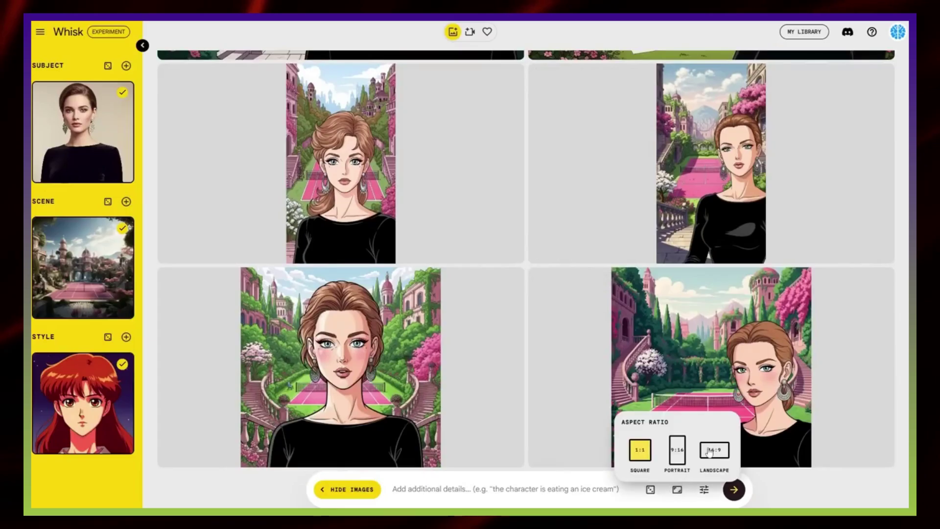
{"action": "left_click", "coordinate": [107, 338]}
{"action": "scroll", "coordinate": [105, 353], "scroll_direction": "down", "scroll_amount": 1}
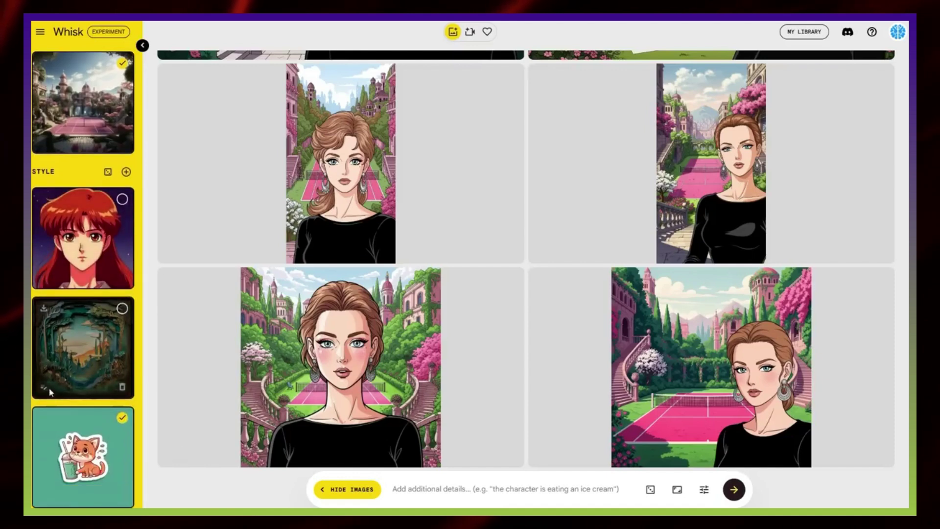
Generate a landscape image with the cat sticker style, then deactivate that style.
{"action": "mouse_move", "coordinate": [83, 429]}
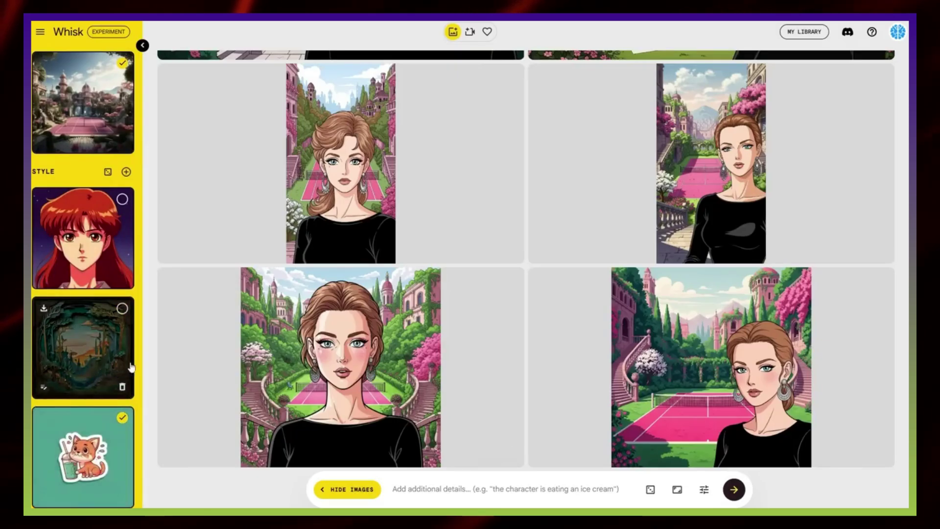
{"action": "left_click", "coordinate": [734, 490]}
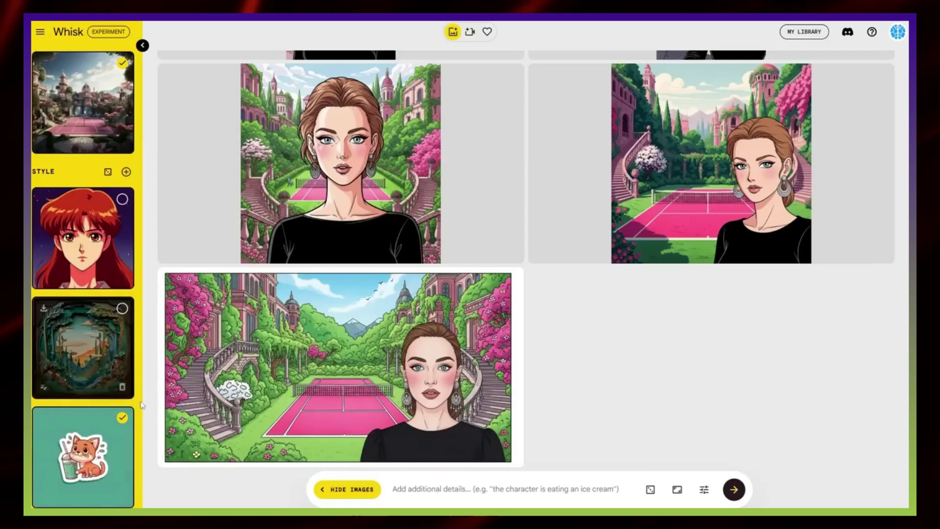
{"action": "left_click", "coordinate": [122, 417]}
Activate the paper-cut forest style and review its written description.
{"action": "left_click", "coordinate": [120, 310]}
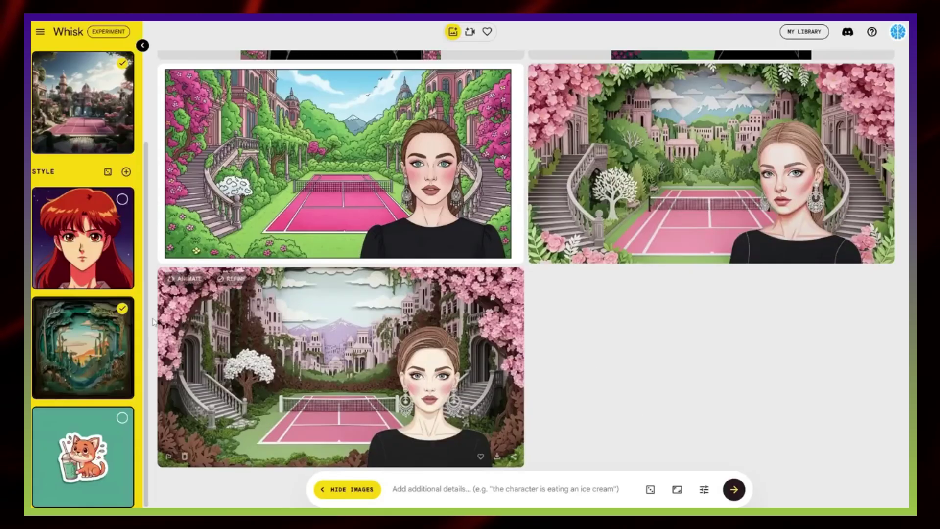
{"action": "left_click", "coordinate": [46, 390]}
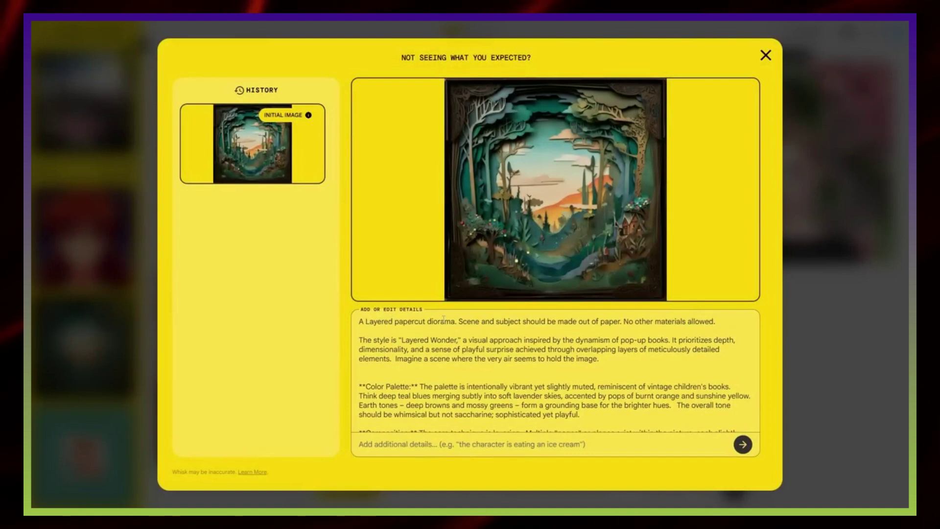
{"action": "left_click", "coordinate": [150, 273]}
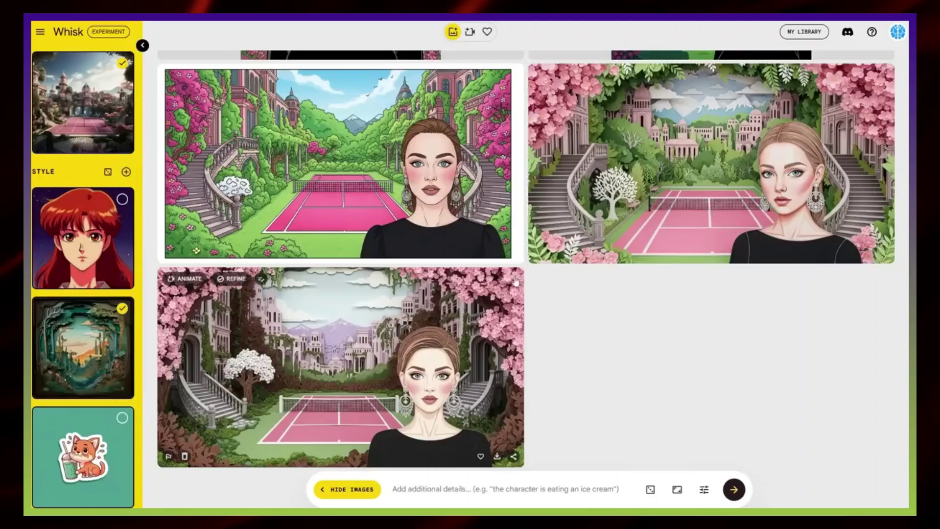
{"action": "scroll", "coordinate": [583, 262], "scroll_direction": "up", "scroll_amount": 2}
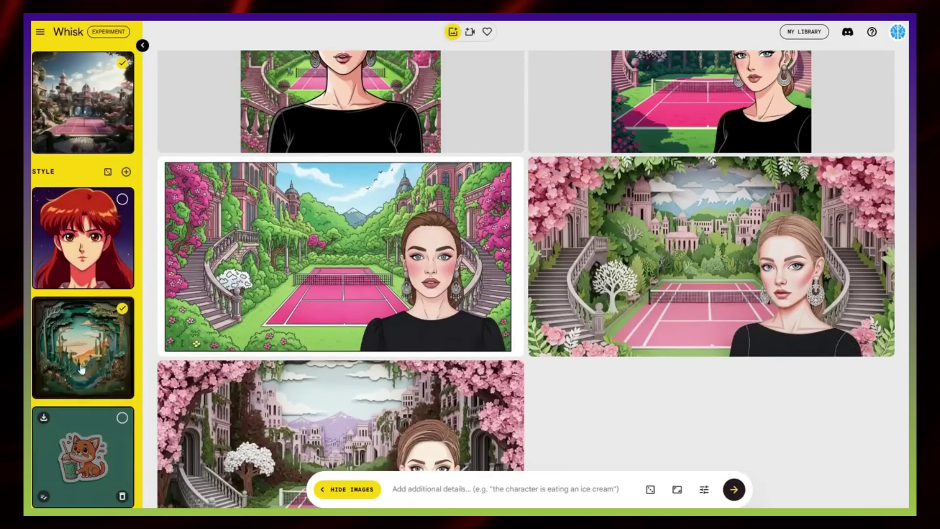
Deactivate the paper-cut forest style and add the green dinosaur plush as a subject.
{"action": "left_click", "coordinate": [122, 308]}
{"action": "scroll", "coordinate": [145, 222], "scroll_direction": "down", "scroll_amount": 3}
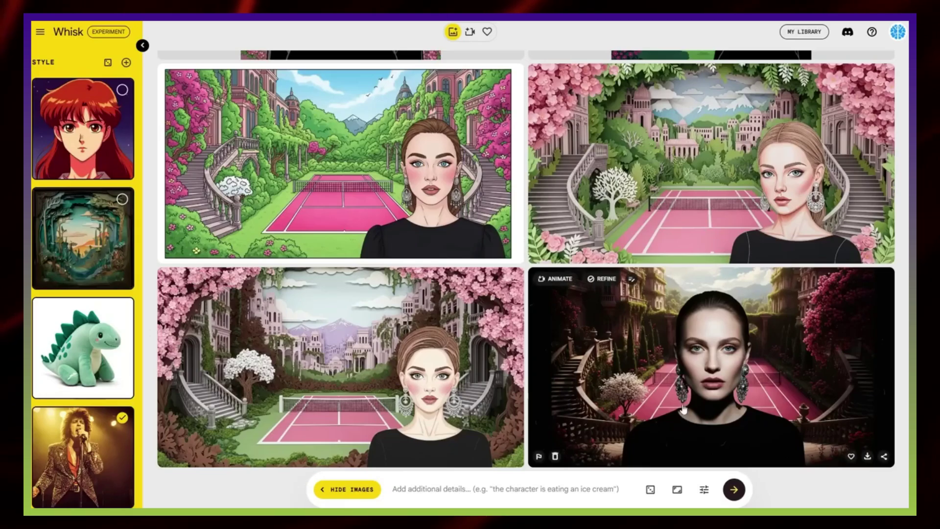
{"action": "mouse_move", "coordinate": [498, 275]}
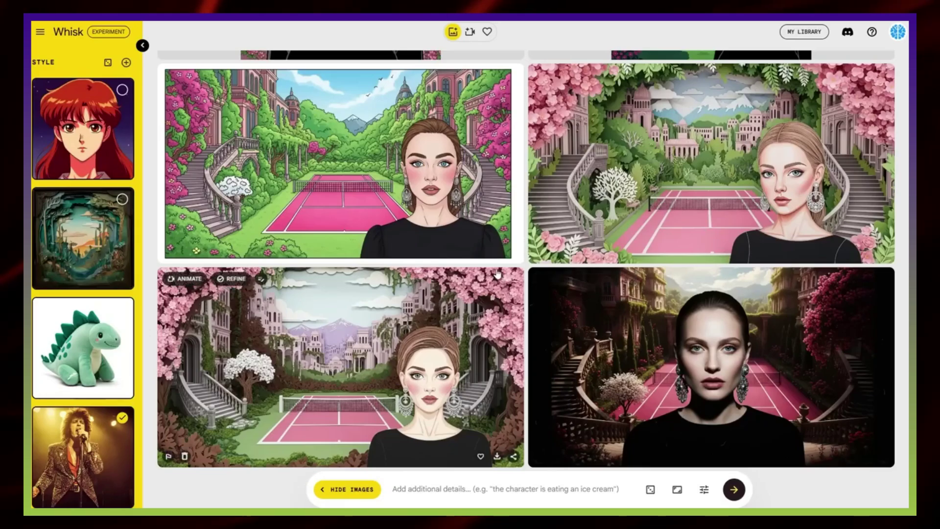
{"action": "scroll", "coordinate": [343, 220], "scroll_direction": "up", "scroll_amount": 6}
{"action": "scroll", "coordinate": [88, 285], "scroll_direction": "up", "scroll_amount": 4}
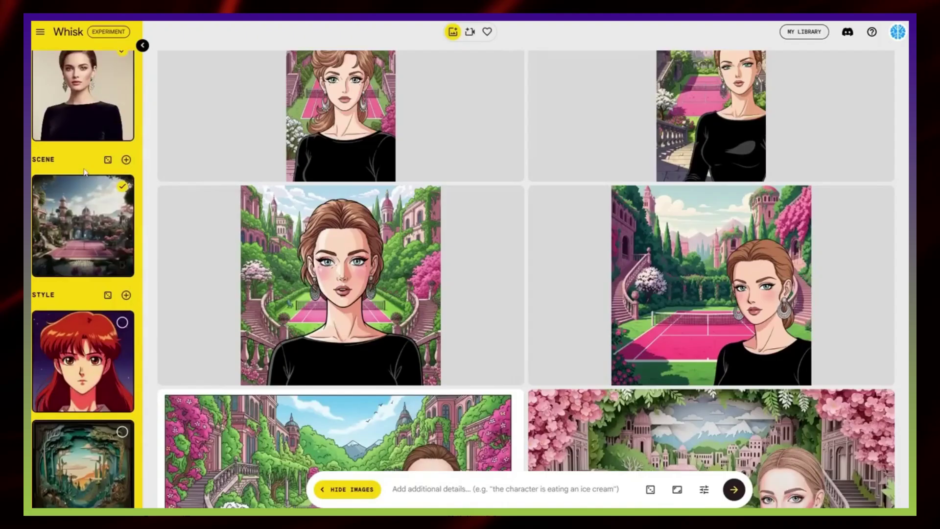
{"action": "scroll", "coordinate": [88, 285], "scroll_direction": "down", "scroll_amount": 4}
{"action": "mouse_move", "coordinate": [109, 335]}
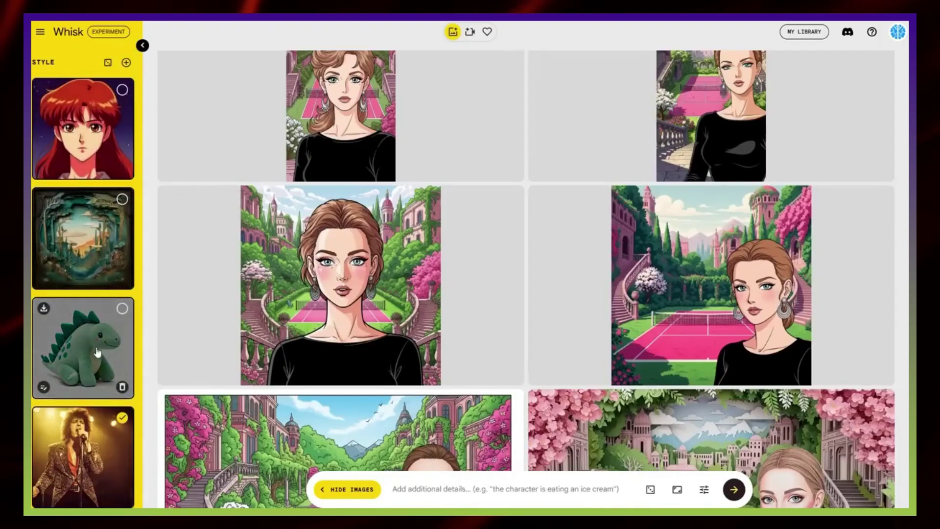
{"action": "left_click_drag", "start_coordinate": [83, 356], "coordinate": [91, 161]}
Delete the woman so the dinosaur plush is the only subject.
{"action": "mouse_move", "coordinate": [122, 177]}
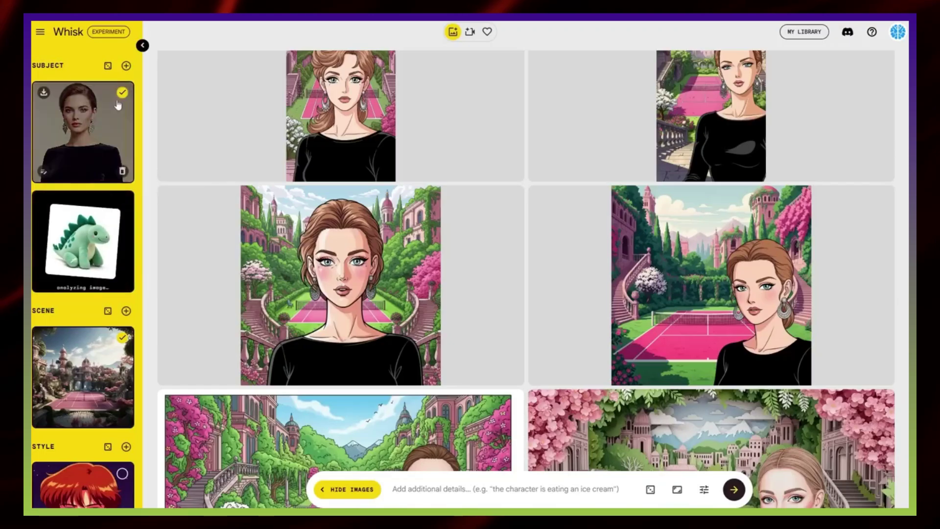
{"action": "left_click", "coordinate": [122, 175]}
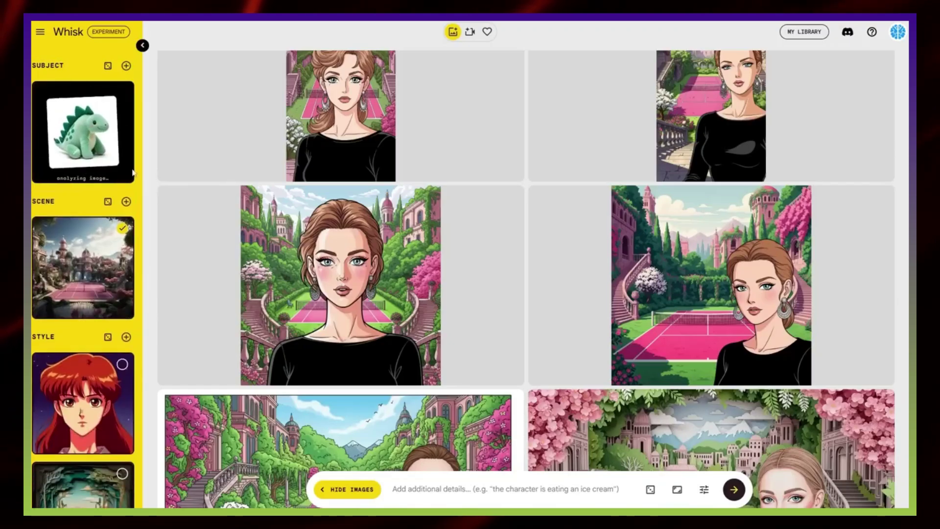
{"action": "scroll", "coordinate": [69, 230], "scroll_direction": "down", "scroll_amount": 5}
{"action": "scroll", "coordinate": [54, 220], "scroll_direction": "up", "scroll_amount": 6}
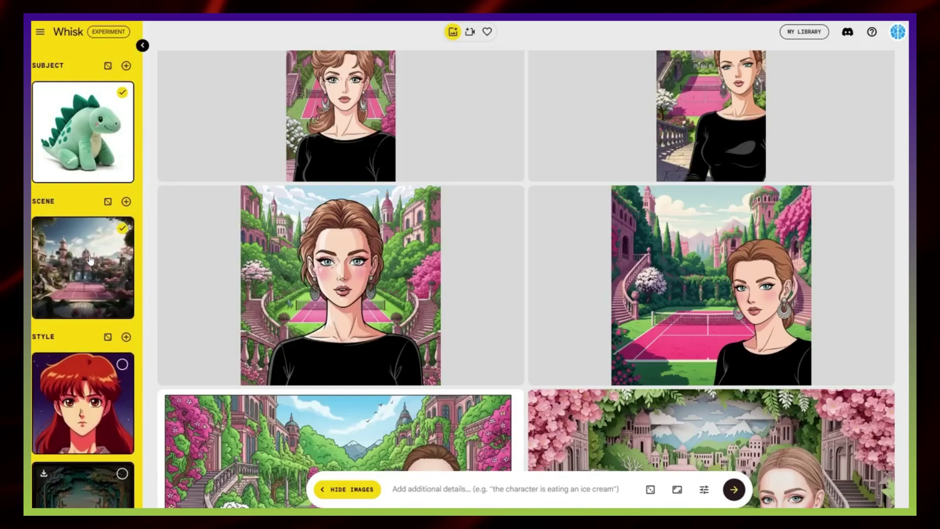
{"action": "scroll", "coordinate": [49, 215], "scroll_direction": "down", "scroll_amount": 5}
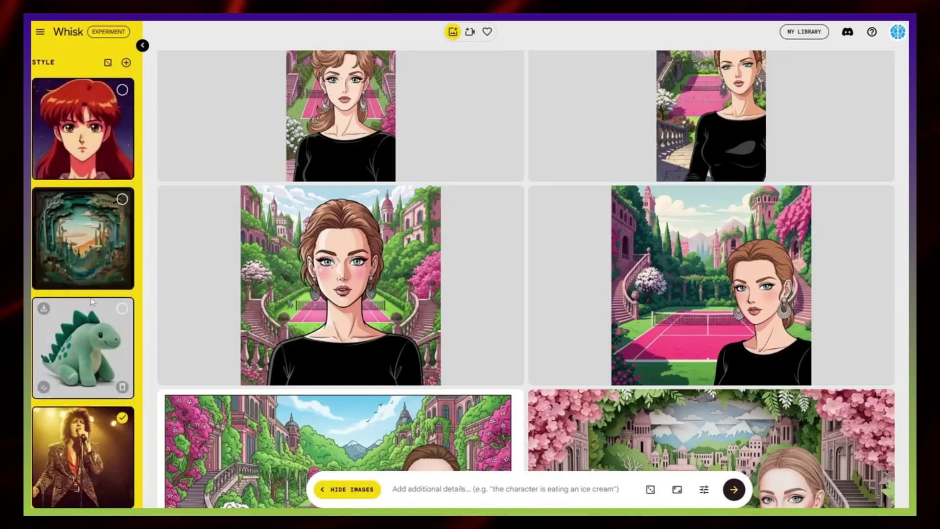
{"action": "scroll", "coordinate": [94, 271], "scroll_direction": "up", "scroll_amount": 5}
{"action": "scroll", "coordinate": [94, 271], "scroll_direction": "up", "scroll_amount": 1}
{"action": "scroll", "coordinate": [93, 269], "scroll_direction": "down", "scroll_amount": 4}
Activate the red-haired anime style and generate new landscape tennis-court images.
{"action": "left_click", "coordinate": [80, 312]}
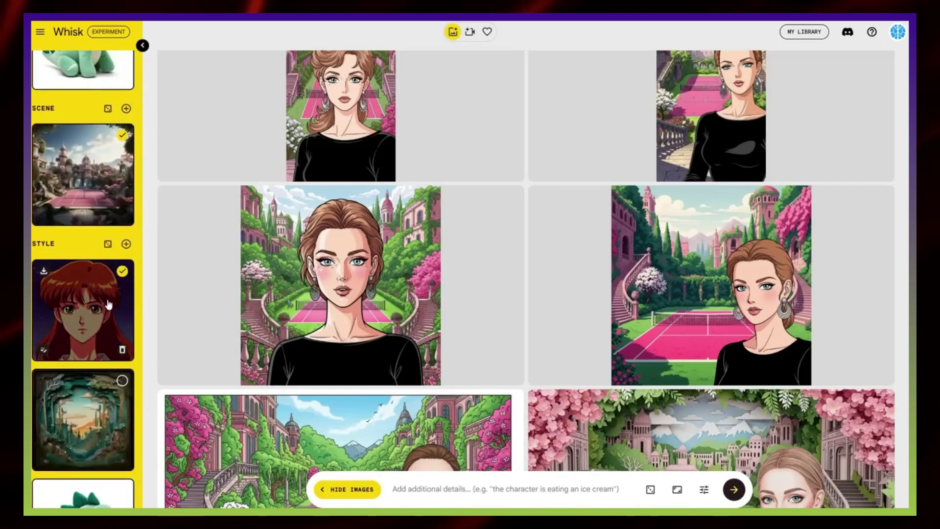
{"action": "scroll", "coordinate": [109, 306], "scroll_direction": "up", "scroll_amount": 4}
{"action": "scroll", "coordinate": [111, 257], "scroll_direction": "down", "scroll_amount": 5}
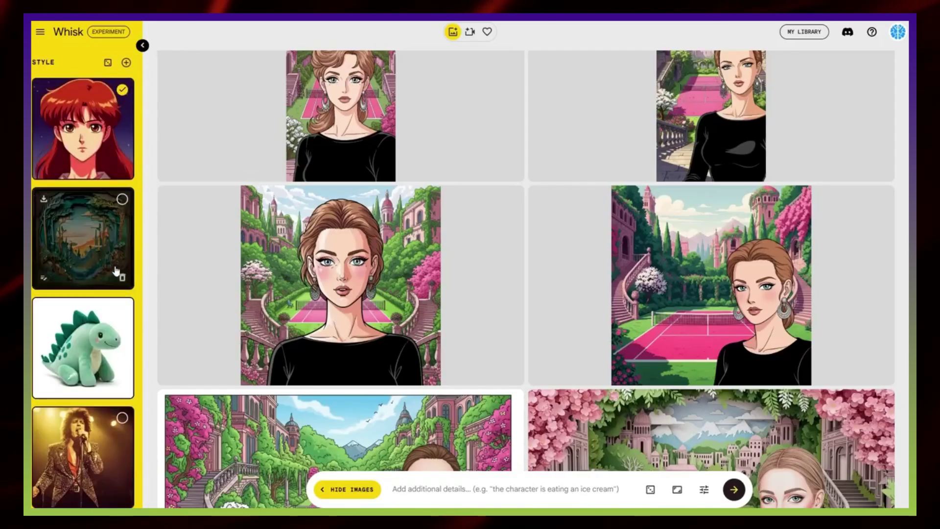
{"action": "scroll", "coordinate": [113, 269], "scroll_direction": "up", "scroll_amount": 2}
{"action": "scroll", "coordinate": [112, 269], "scroll_direction": "up", "scroll_amount": 2}
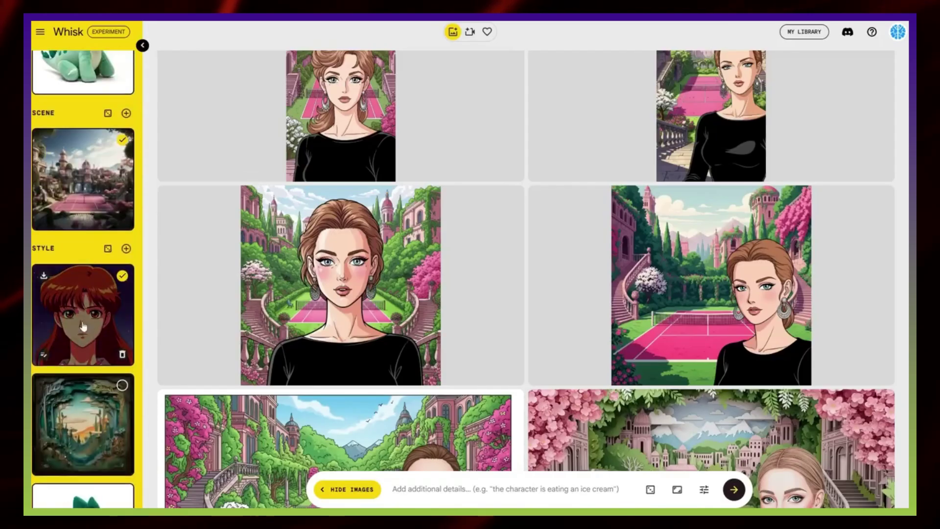
{"action": "left_click", "coordinate": [739, 493]}
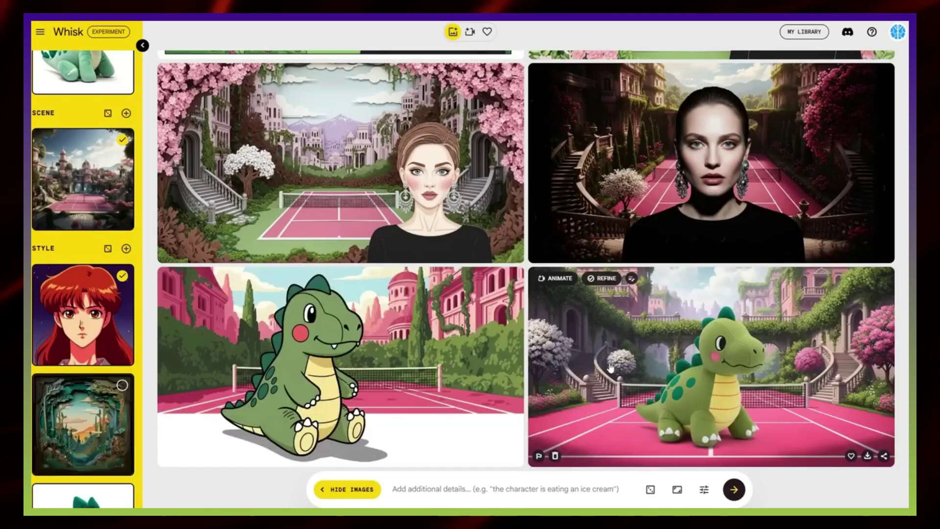
Review the red sports car subject's description, closing and reopening it.
{"action": "scroll", "coordinate": [148, 159], "scroll_direction": "up", "scroll_amount": 3}
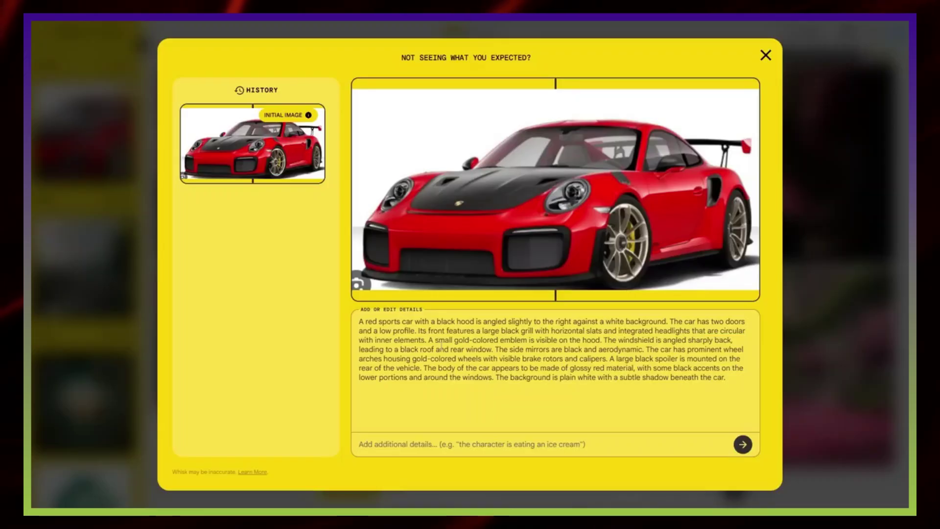
{"action": "left_click", "coordinate": [95, 256]}
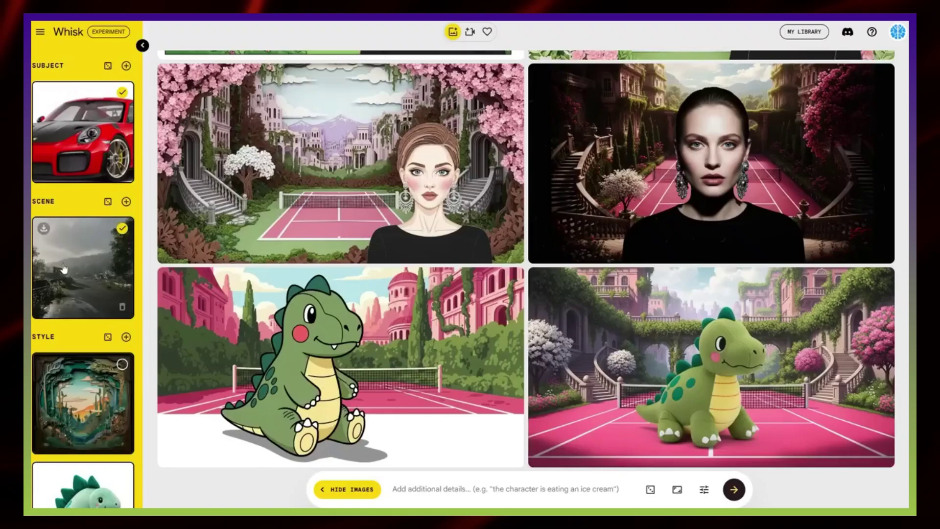
{"action": "left_click", "coordinate": [45, 171]}
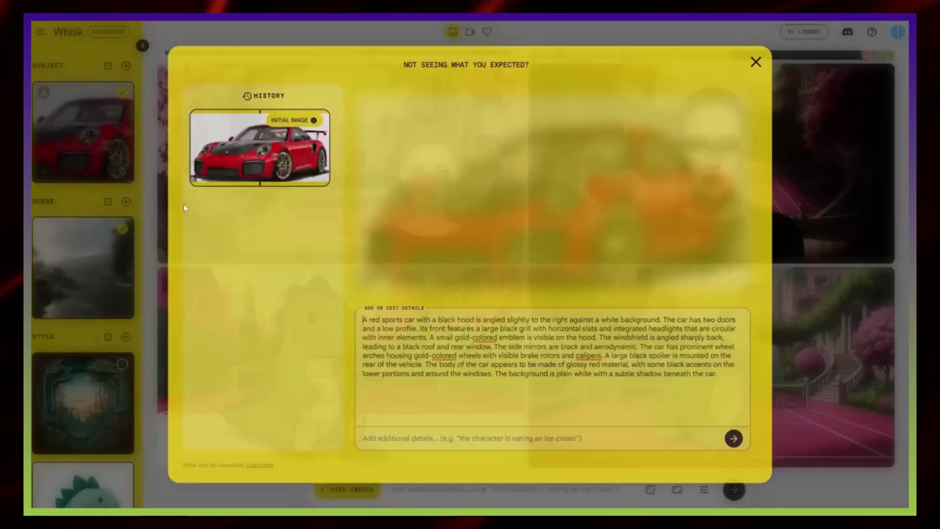
{"action": "left_click", "coordinate": [155, 209]}
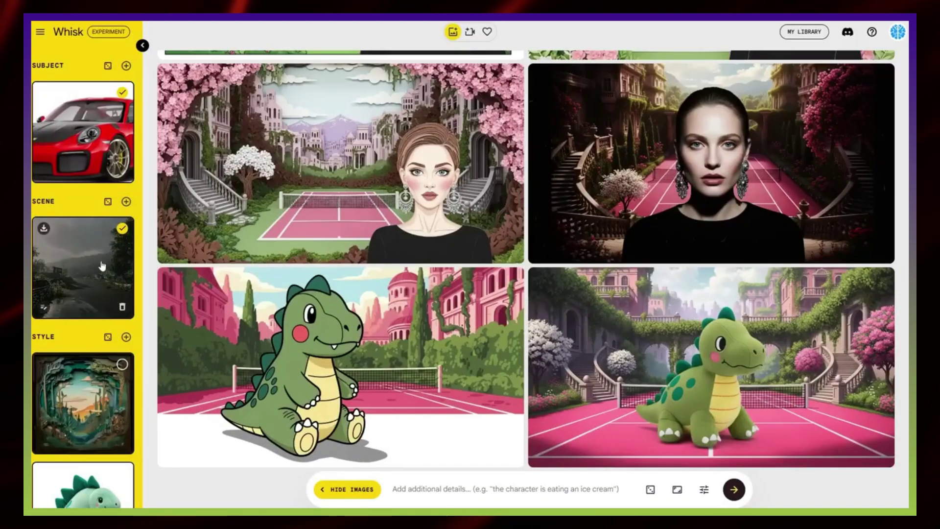
Activate the paper-cut diorama style to combine with the car and misty road.
{"action": "scroll", "coordinate": [38, 377], "scroll_direction": "down", "scroll_amount": 3}
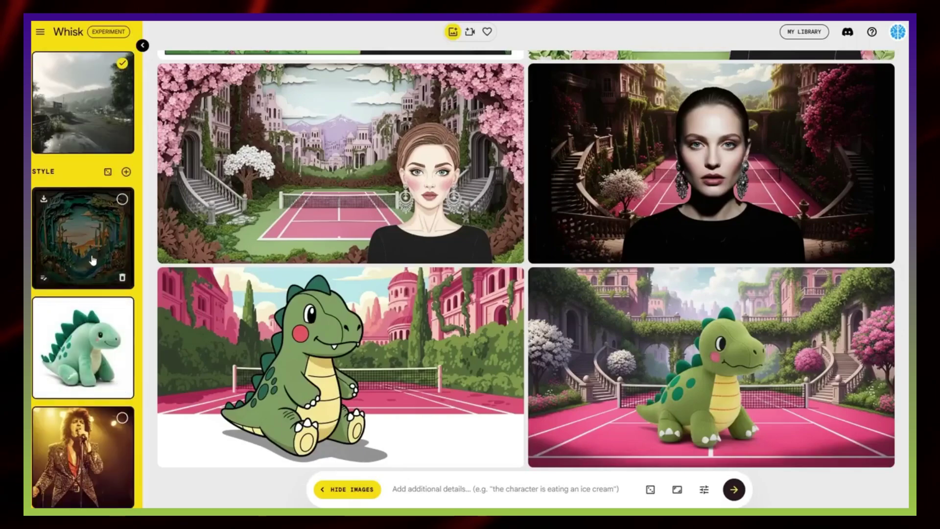
{"action": "left_click", "coordinate": [83, 252]}
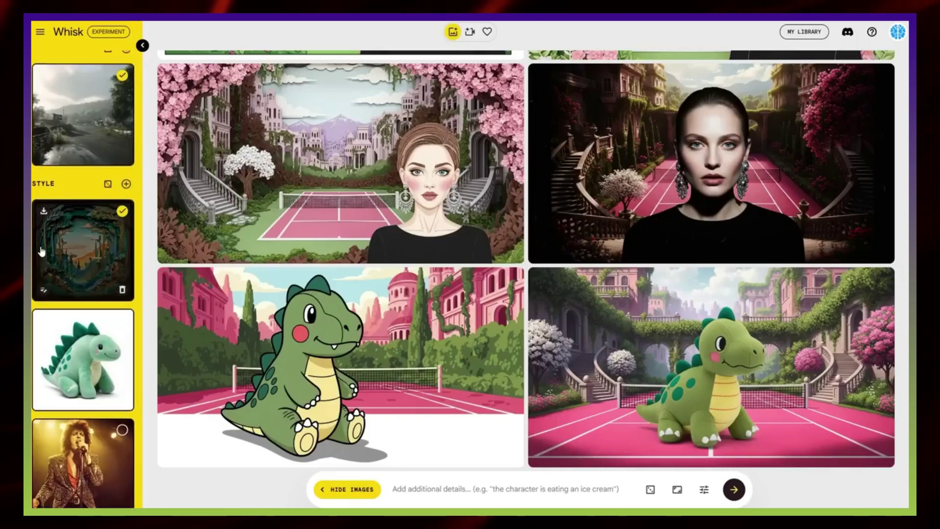
{"action": "scroll", "coordinate": [86, 264], "scroll_direction": "up", "scroll_amount": 4}
{"action": "scroll", "coordinate": [91, 287], "scroll_direction": "down", "scroll_amount": 3}
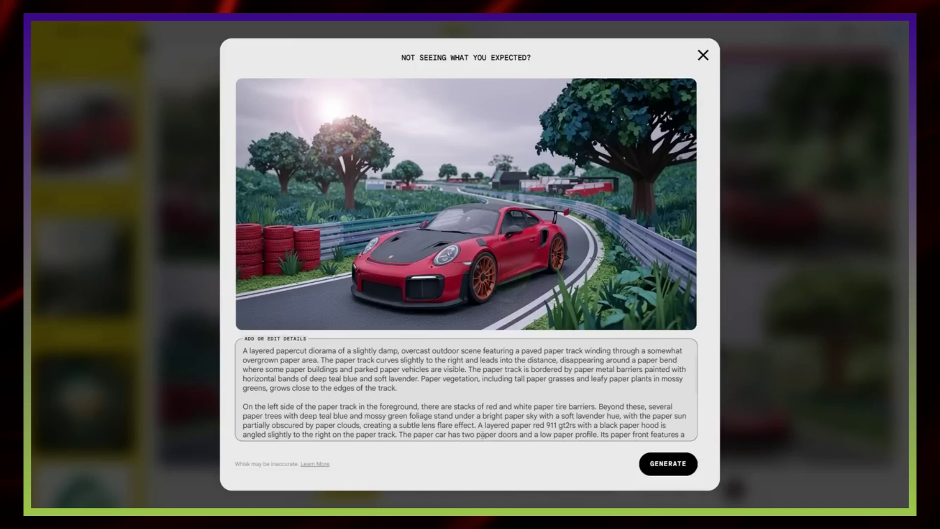
Highlight the paper 911 GT2RS phrase in the image description, then close the dialog.
{"action": "scroll", "coordinate": [482, 434], "scroll_direction": "down", "scroll_amount": 1}
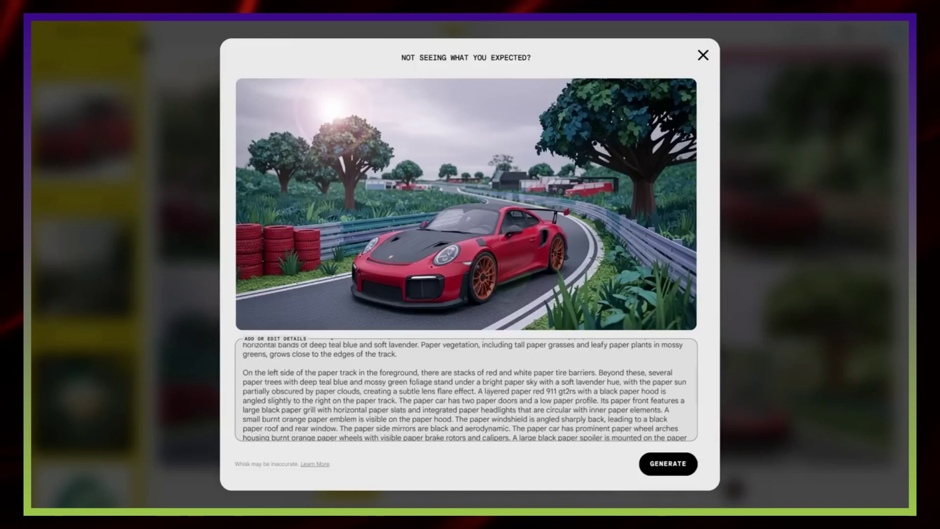
{"action": "left_click_drag", "start_coordinate": [476, 391], "coordinate": [575, 391]}
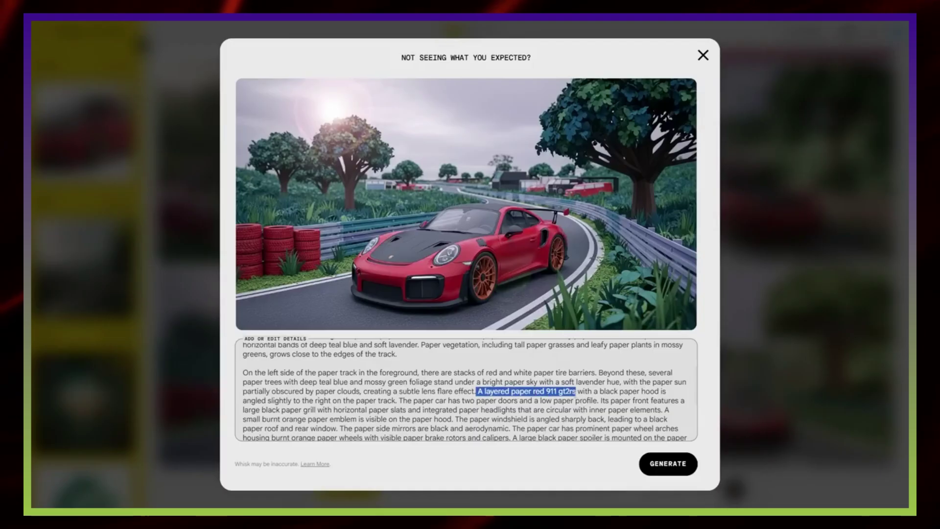
{"action": "left_click", "coordinate": [701, 57]}
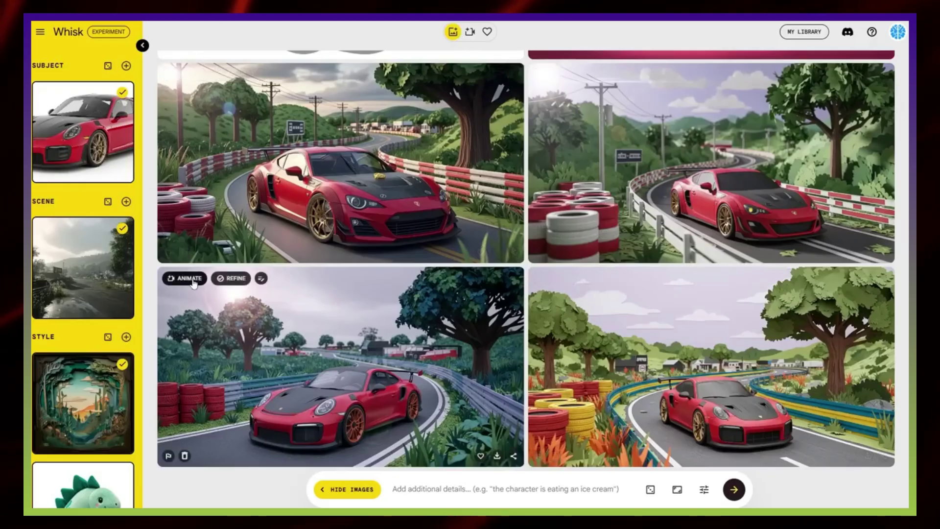
Animate the lower-left paper-cut Porsche image with a cinematic camera move around the parked car.
{"action": "left_click", "coordinate": [185, 278]}
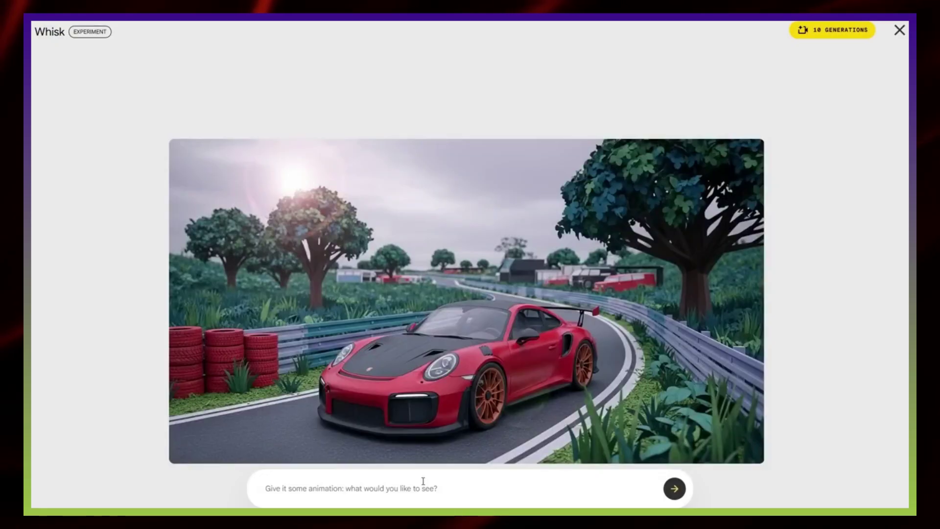
{"action": "left_click", "coordinate": [423, 481]}
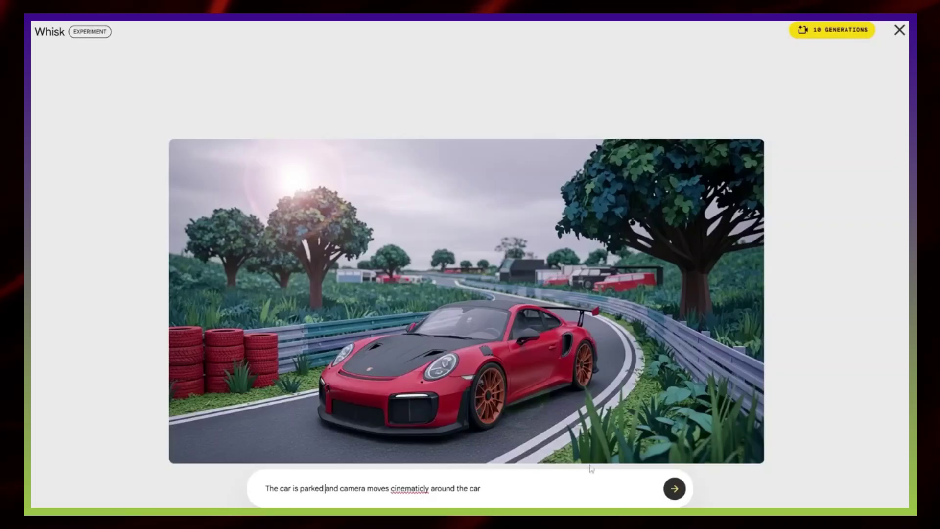
{"action": "left_click", "coordinate": [674, 488]}
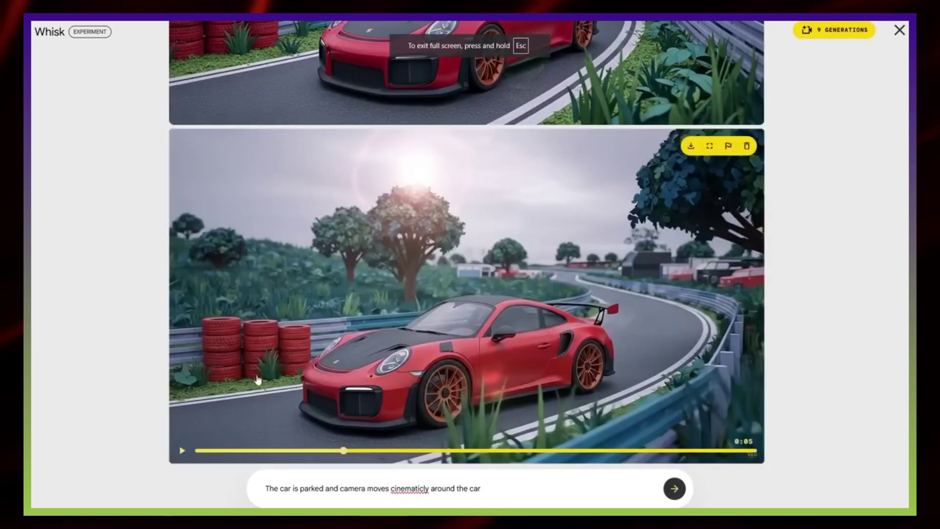
Watch the racetrack car video in full screen and replay it several times.
{"action": "left_click", "coordinate": [202, 450]}
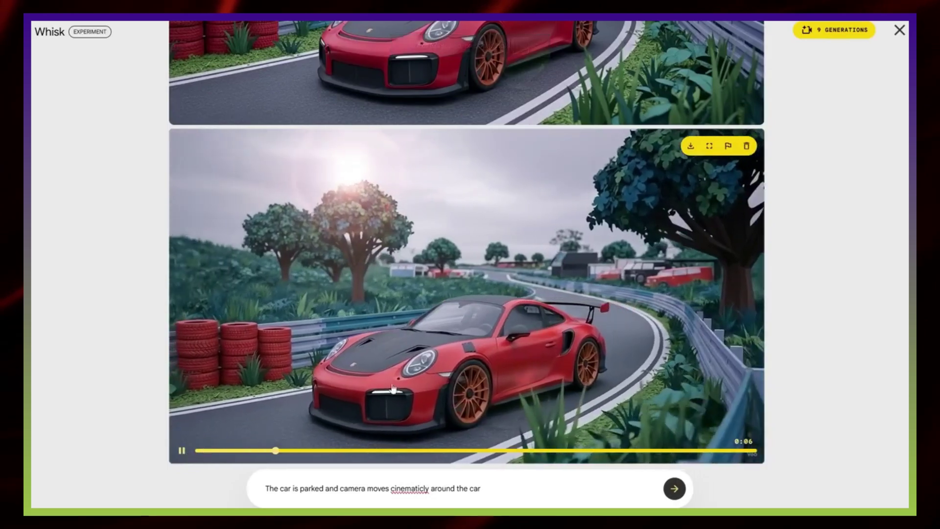
{"action": "left_click", "coordinate": [708, 147]}
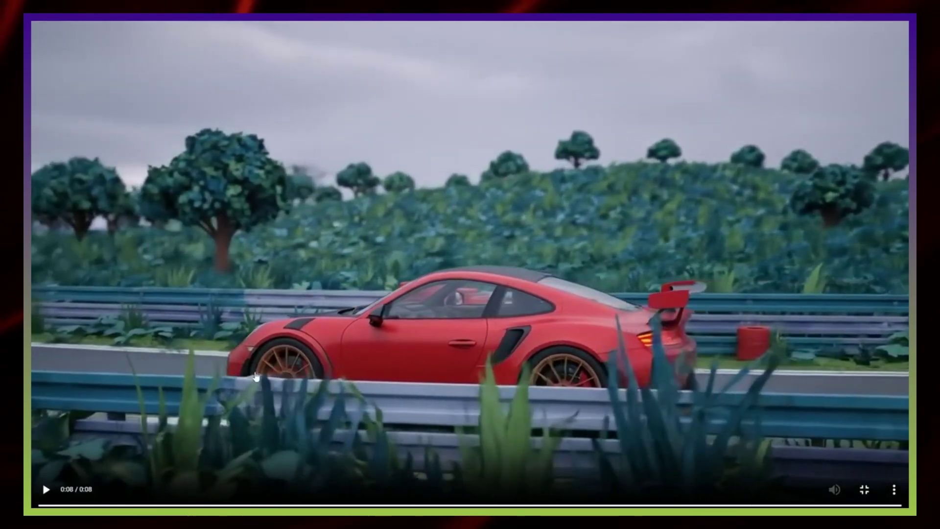
{"action": "left_click", "coordinate": [255, 377]}
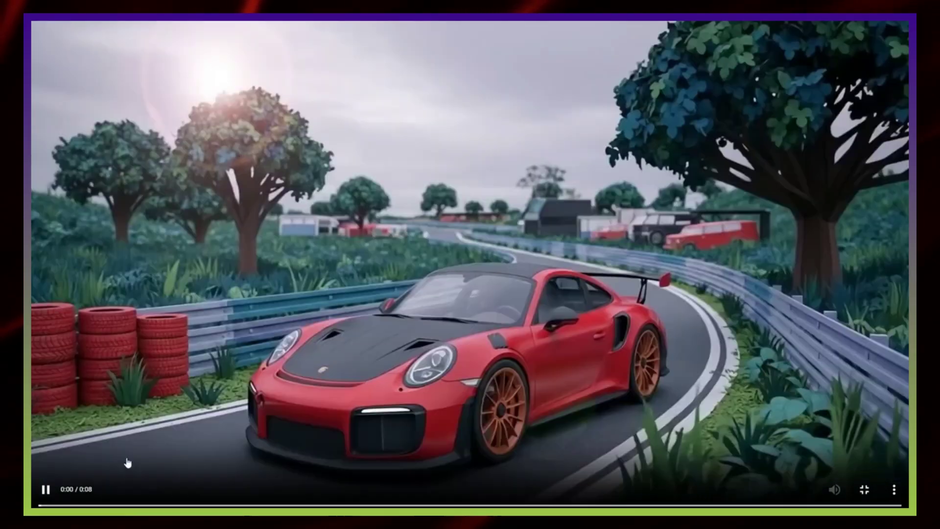
{"action": "key", "text": "Escape"}
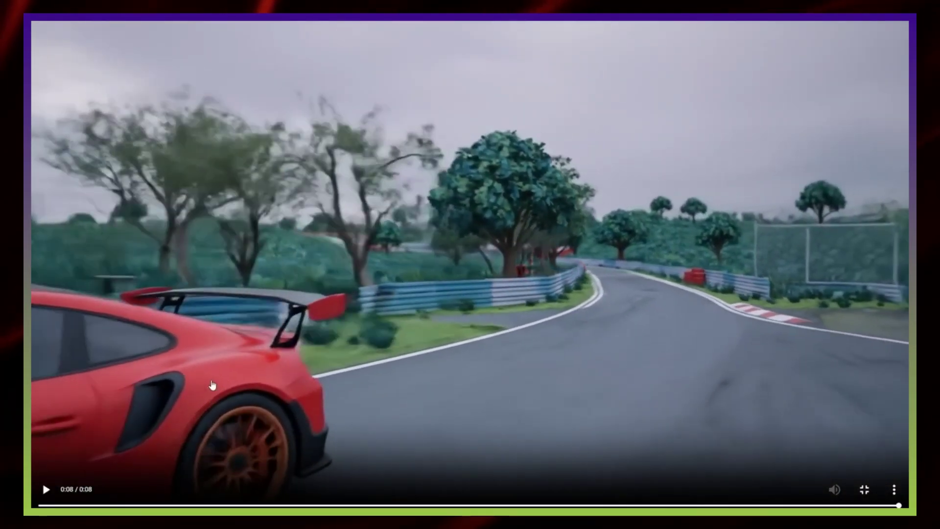
{"action": "left_click", "coordinate": [212, 386]}
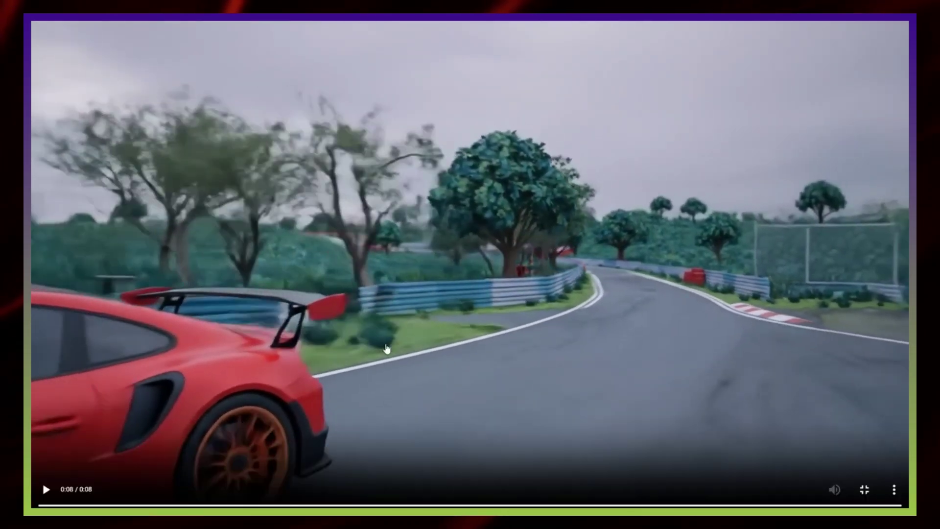
{"action": "left_click", "coordinate": [387, 348]}
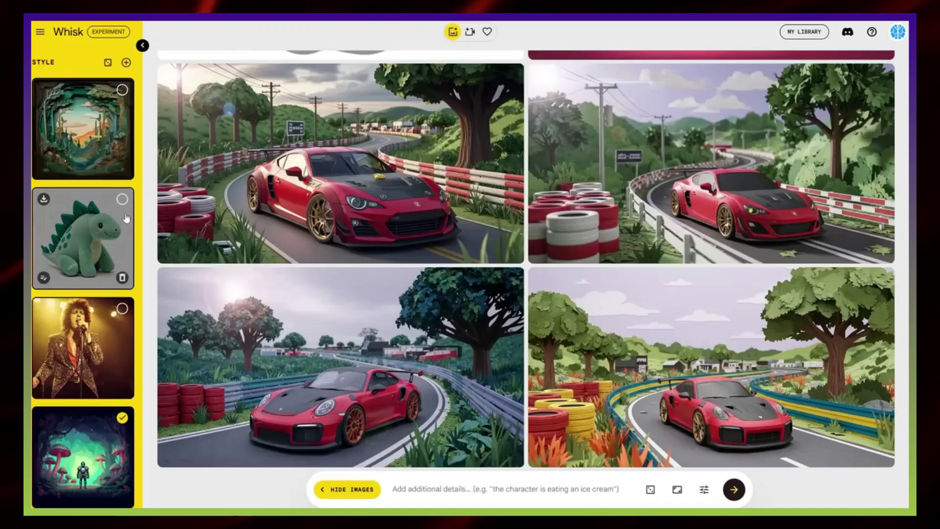
Check the Favorites and Video tabs, then return to the Images workspace.
{"action": "scroll", "coordinate": [458, 72], "scroll_direction": "up", "scroll_amount": 3}
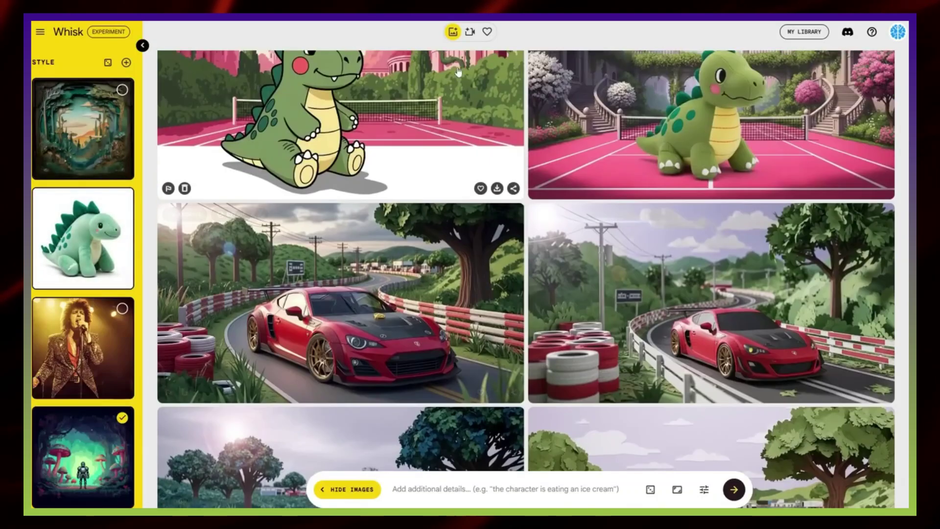
{"action": "left_click", "coordinate": [488, 34]}
{"action": "left_click", "coordinate": [469, 33]}
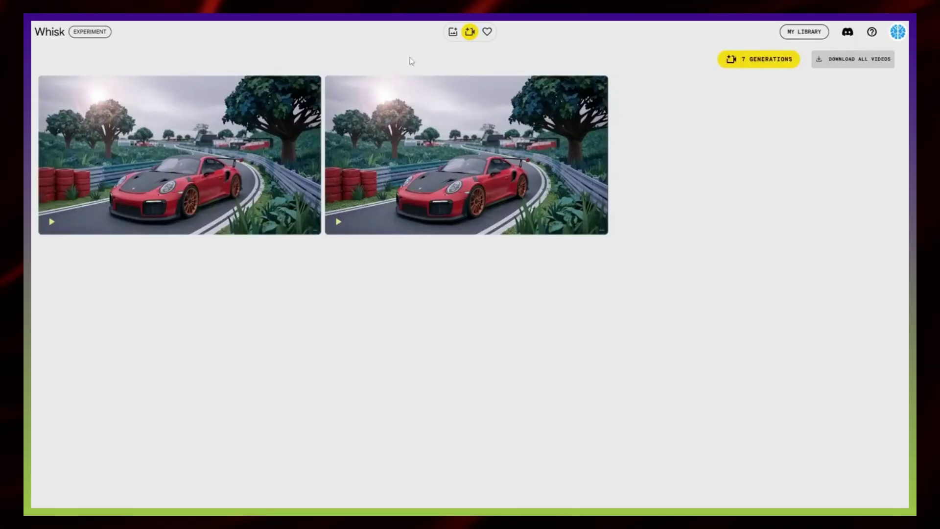
{"action": "left_click", "coordinate": [452, 32]}
Load the Capsule toy starter template from Settings.
{"action": "left_click", "coordinate": [39, 31]}
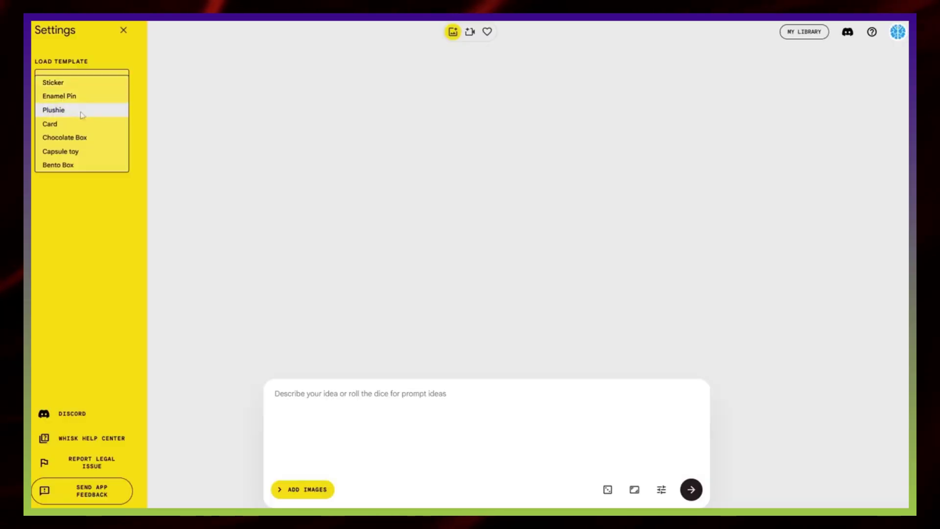
{"action": "left_click", "coordinate": [82, 110]}
{"action": "left_click", "coordinate": [39, 32]}
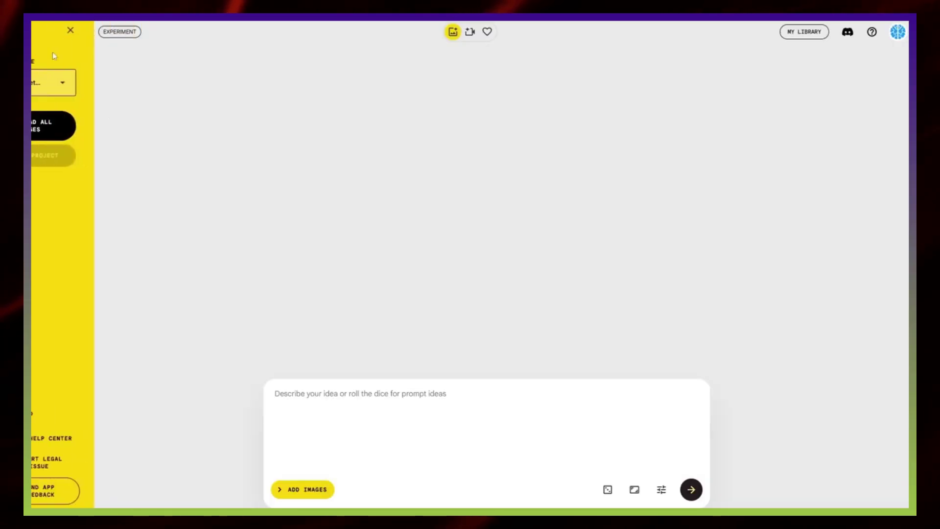
{"action": "left_click", "coordinate": [78, 83]}
{"action": "left_click", "coordinate": [87, 151]}
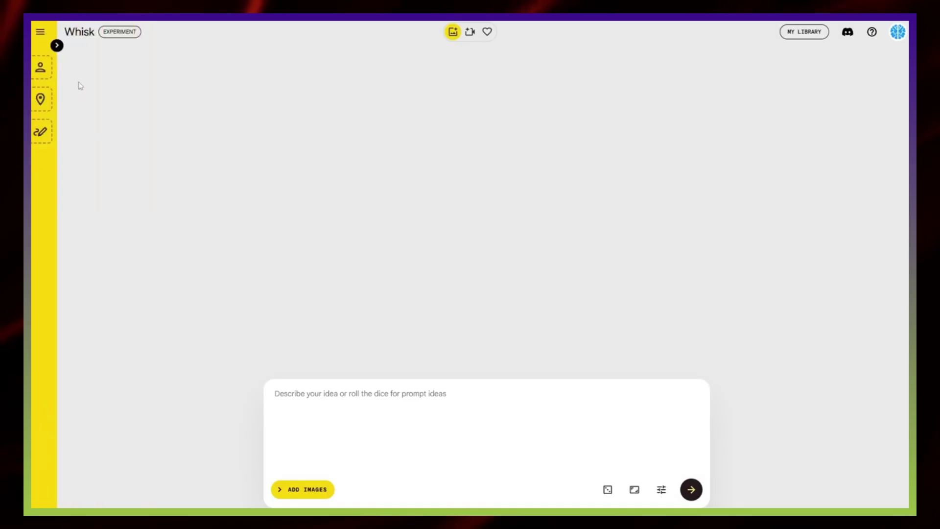
Try the Bento Box template, then switch to the Plushie template.
{"action": "left_click", "coordinate": [40, 32]}
{"action": "left_click", "coordinate": [78, 80]}
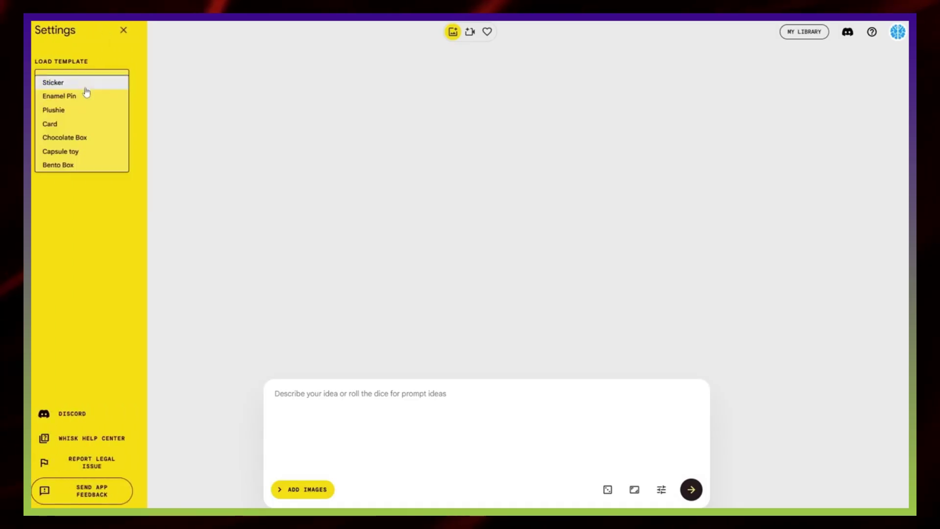
{"action": "left_click", "coordinate": [90, 166]}
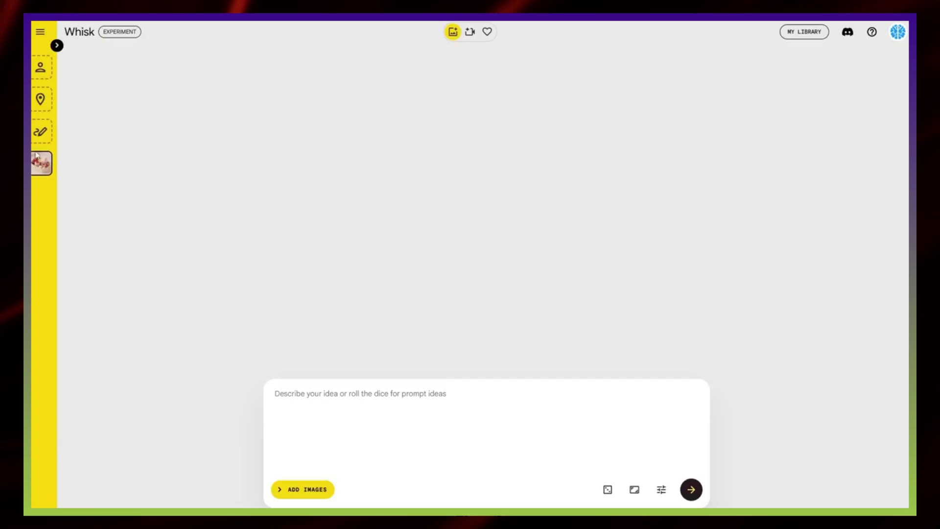
{"action": "left_click", "coordinate": [40, 32]}
{"action": "left_click", "coordinate": [79, 82]}
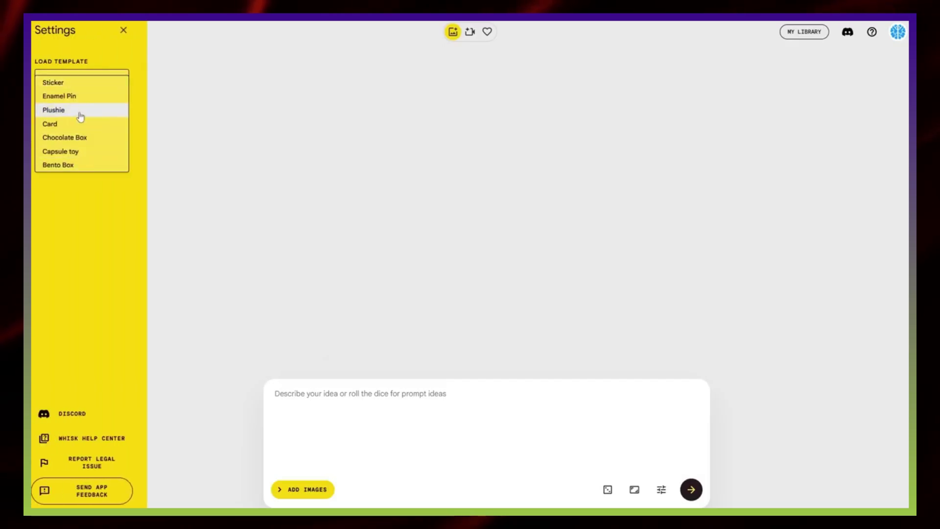
{"action": "left_click", "coordinate": [109, 110]}
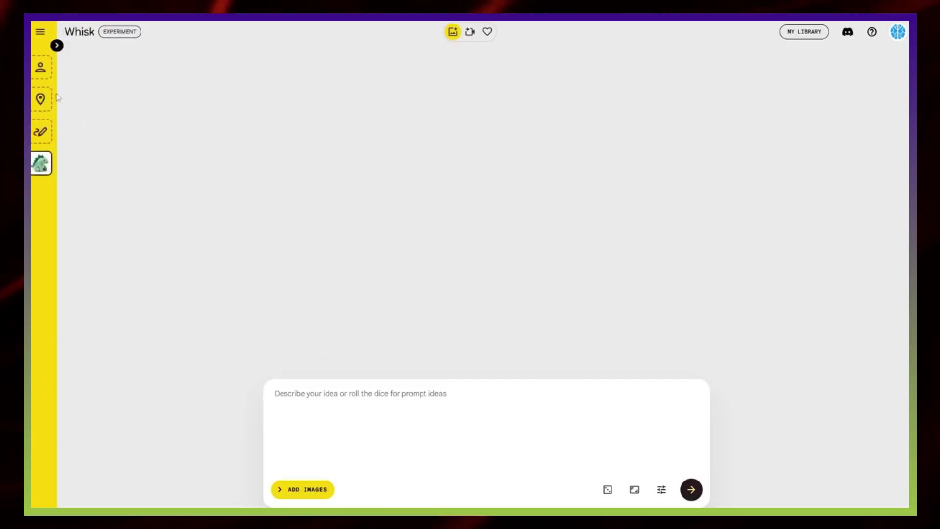
Fill the Subject, Scene and Style slots with random images.
{"action": "left_click", "coordinate": [57, 46]}
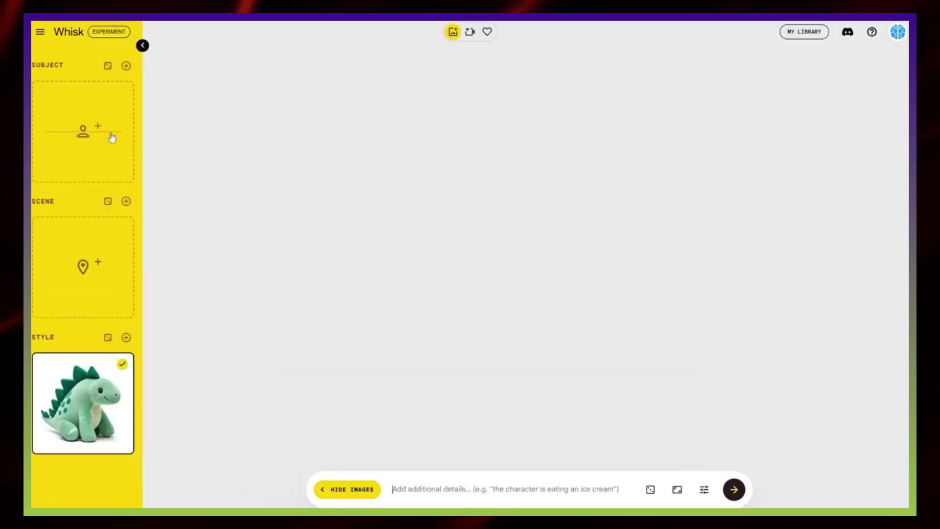
{"action": "left_click", "coordinate": [108, 66]}
{"action": "left_click", "coordinate": [108, 202]}
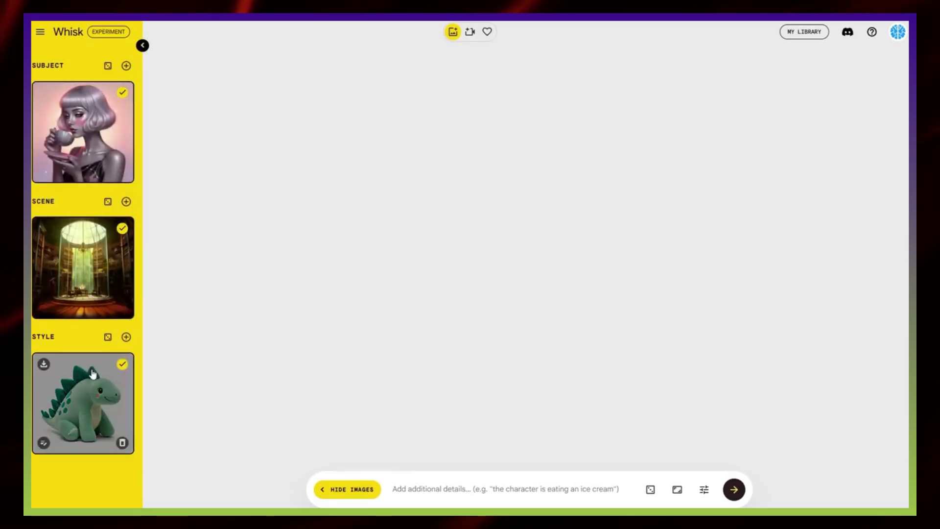
{"action": "left_click", "coordinate": [108, 336]}
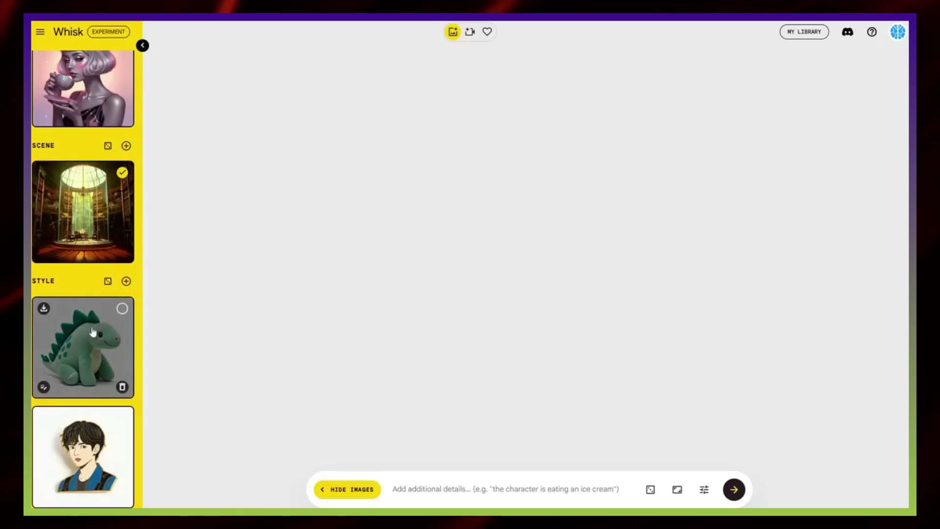
Glance at the starter templates list, then go to My Library.
{"action": "scroll", "coordinate": [82, 327], "scroll_direction": "down", "scroll_amount": 2}
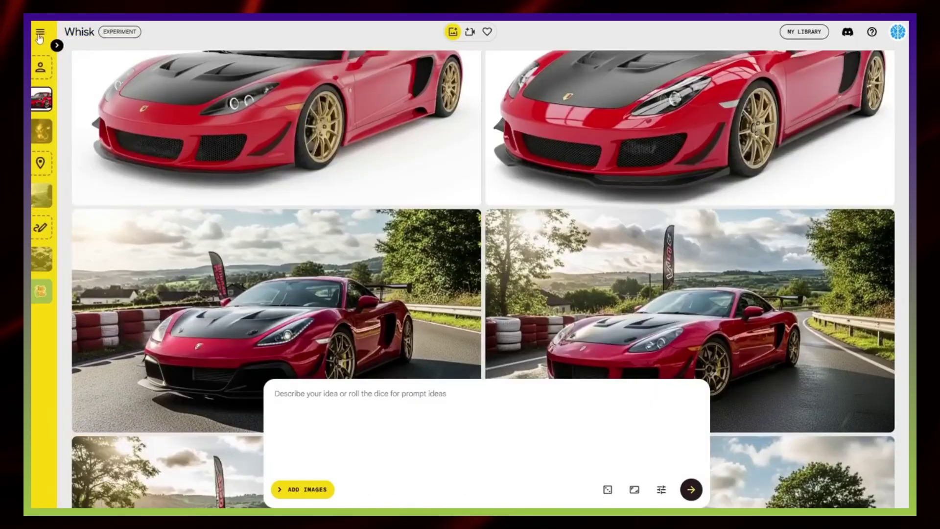
{"action": "left_click", "coordinate": [40, 32]}
{"action": "left_click", "coordinate": [104, 82]}
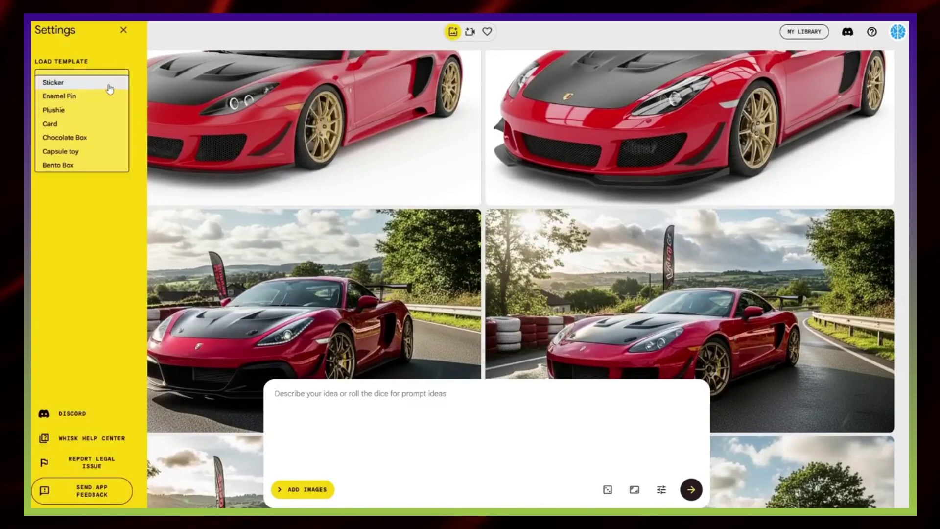
{"action": "left_click", "coordinate": [123, 30]}
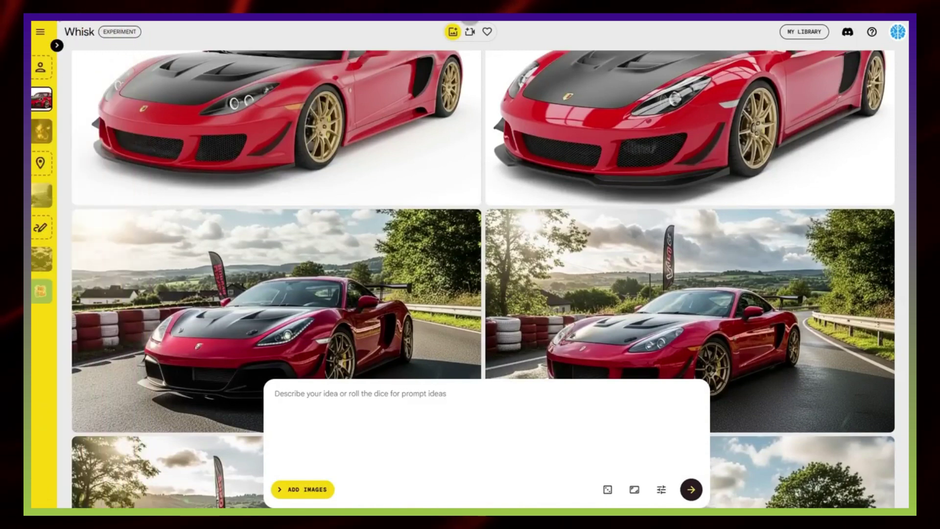
{"action": "left_click", "coordinate": [809, 33]}
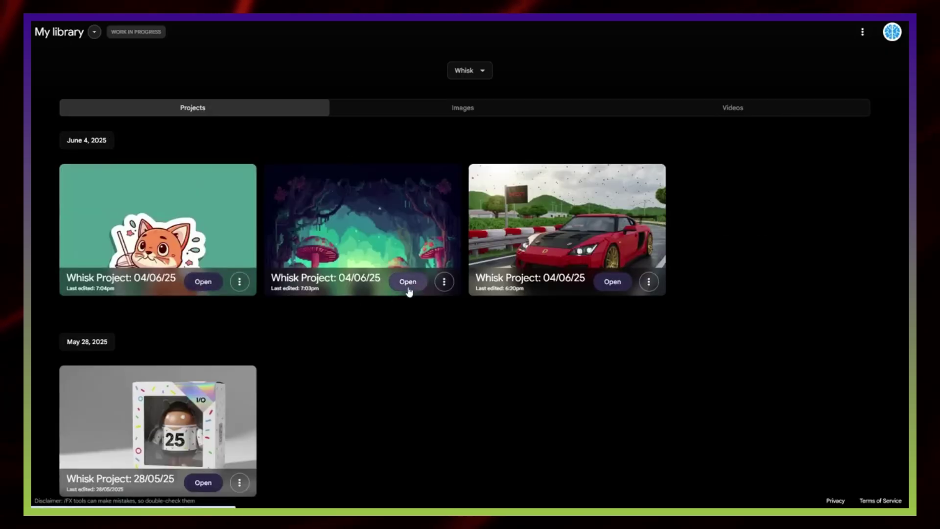
Browse the cat sticker and mushroom forest projects, then bring up the shared Google I/O recipe.
{"action": "left_click", "coordinate": [203, 288]}
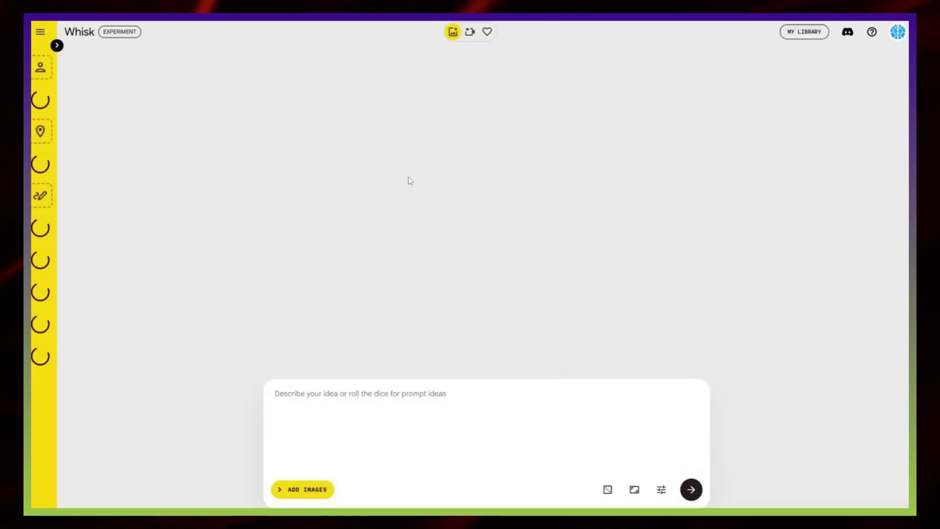
{"action": "left_click", "coordinate": [818, 35]}
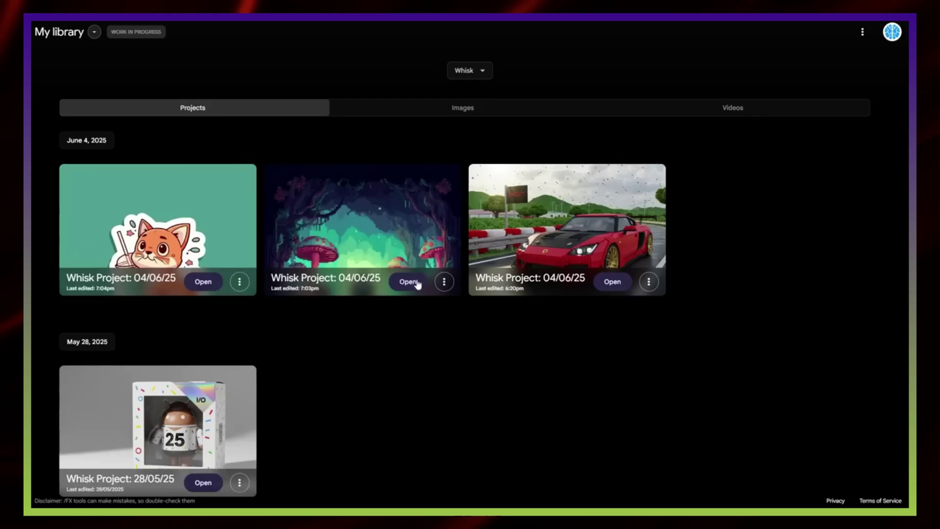
{"action": "left_click", "coordinate": [406, 282]}
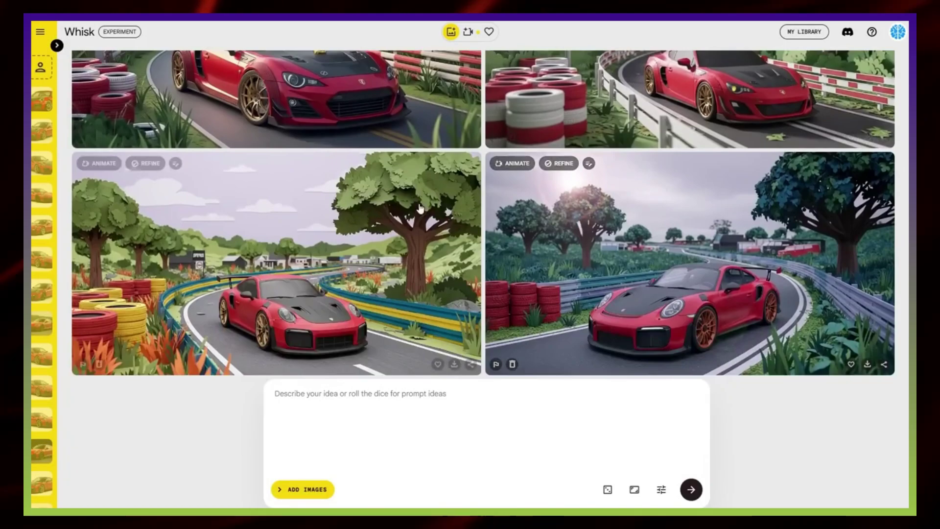
{"action": "left_click", "coordinate": [884, 363]}
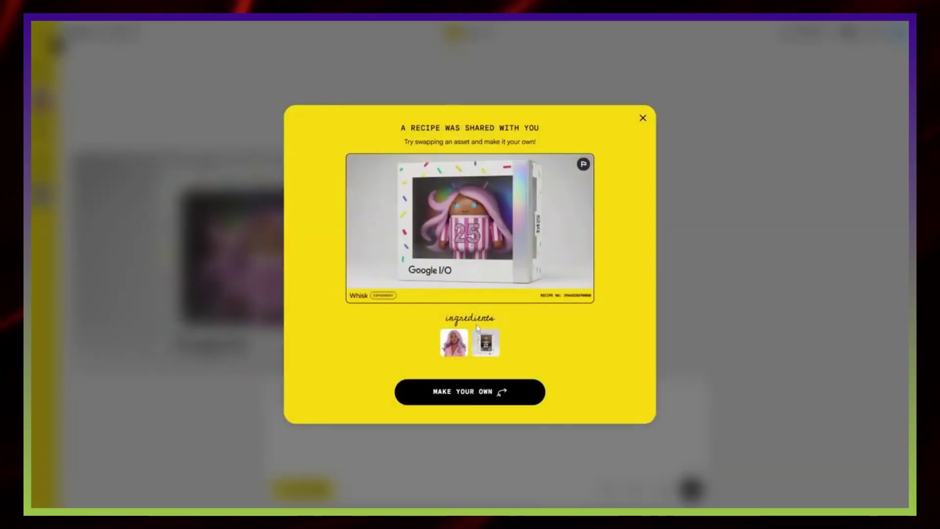
Start a Make Your Own remix of the collectible recipe and reveal the Subject, Scene and Style slots.
{"action": "left_click", "coordinate": [488, 391]}
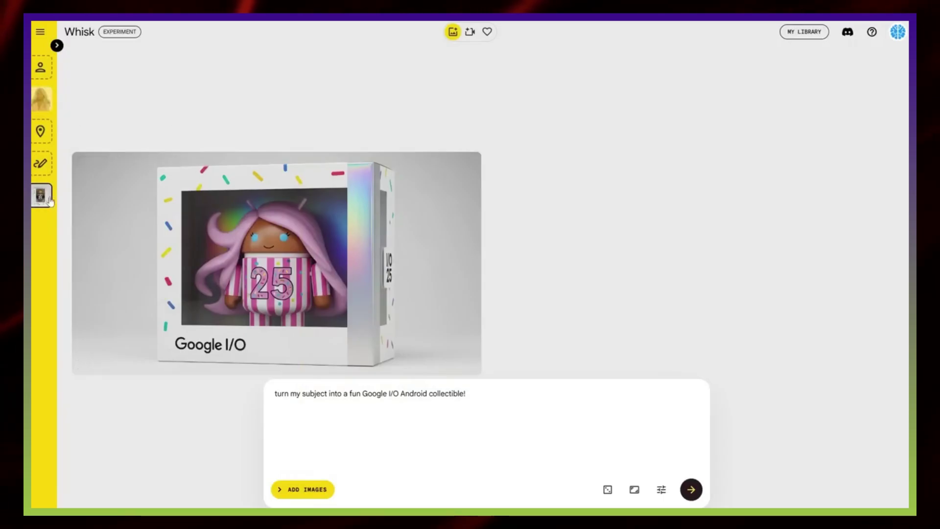
{"action": "left_click", "coordinate": [56, 47]}
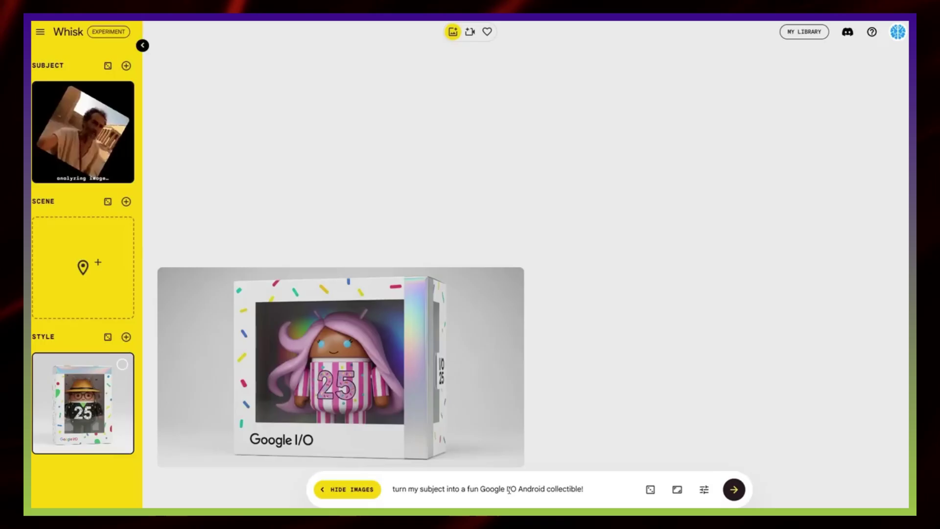
Generate two Android-style collectible images of the bearded man among ancient stone columns.
{"action": "left_click", "coordinate": [733, 491]}
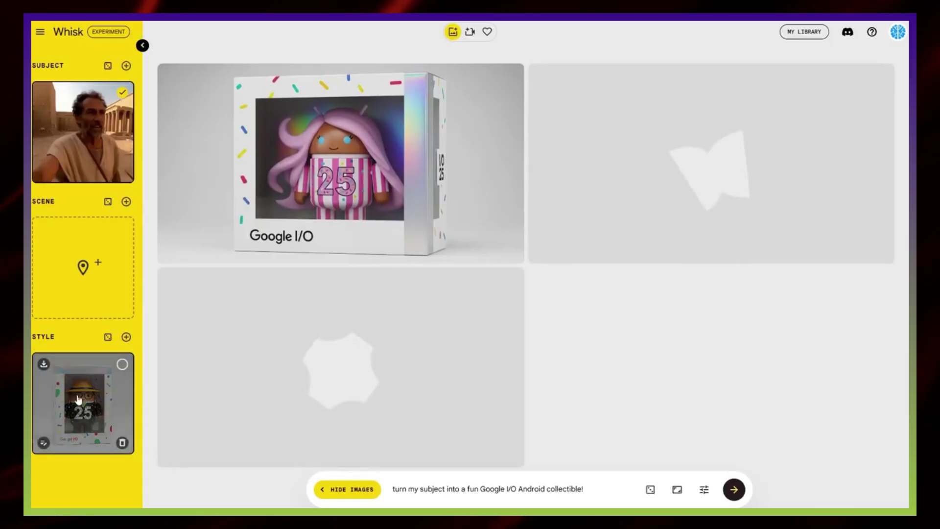
{"action": "mouse_move", "coordinate": [206, 153]}
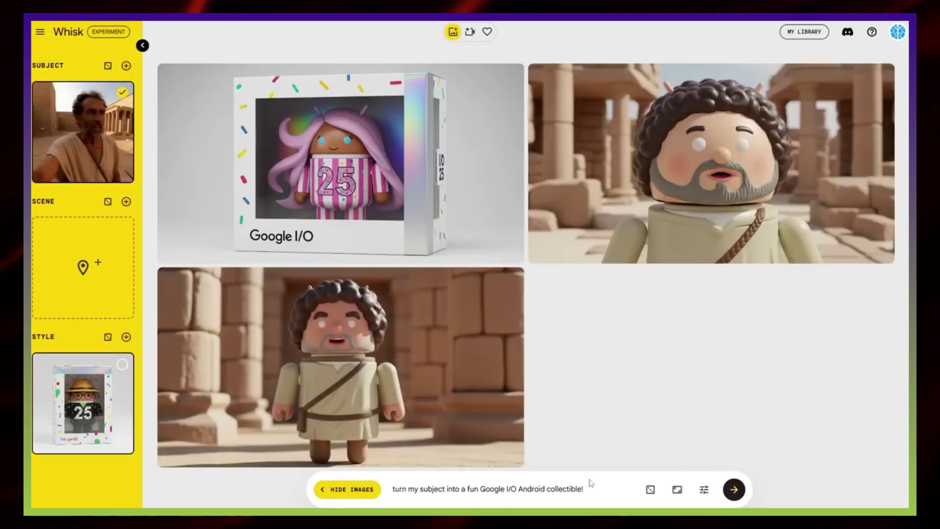
{"action": "mouse_move", "coordinate": [387, 224]}
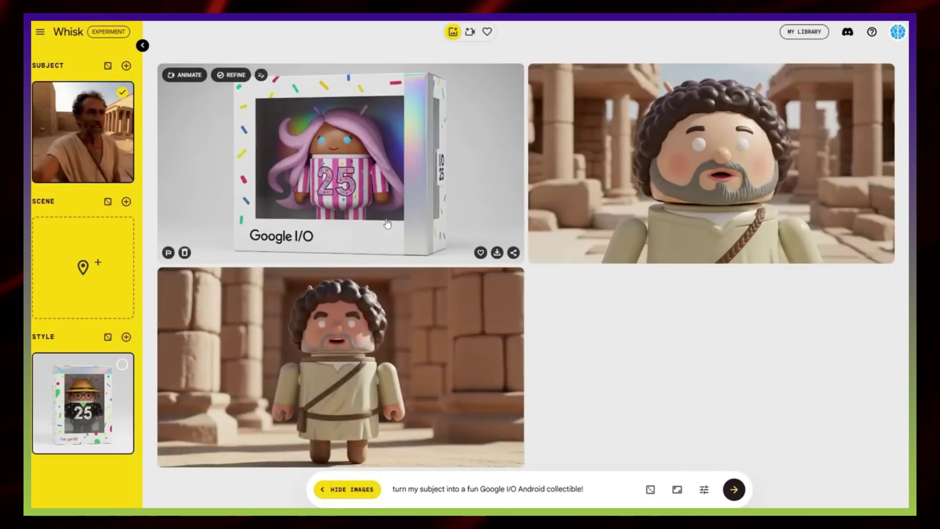
{"action": "mouse_move", "coordinate": [719, 142]}
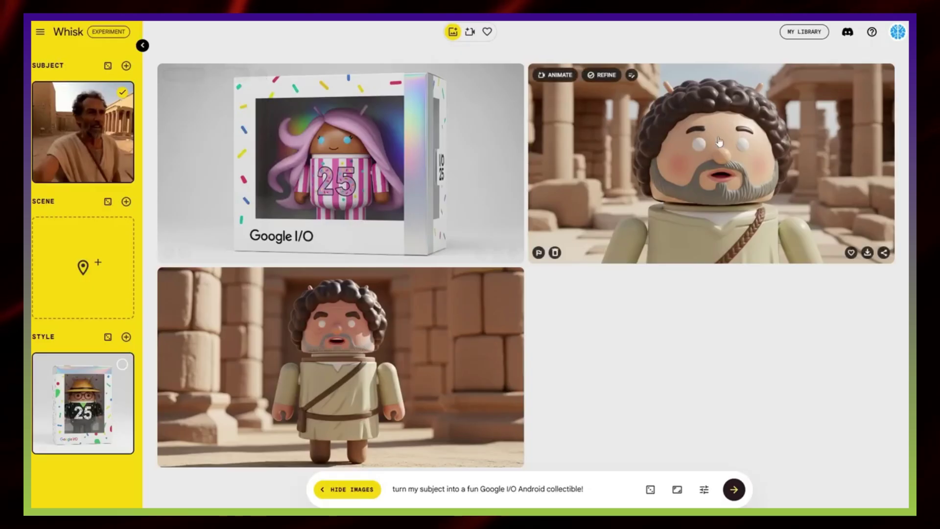